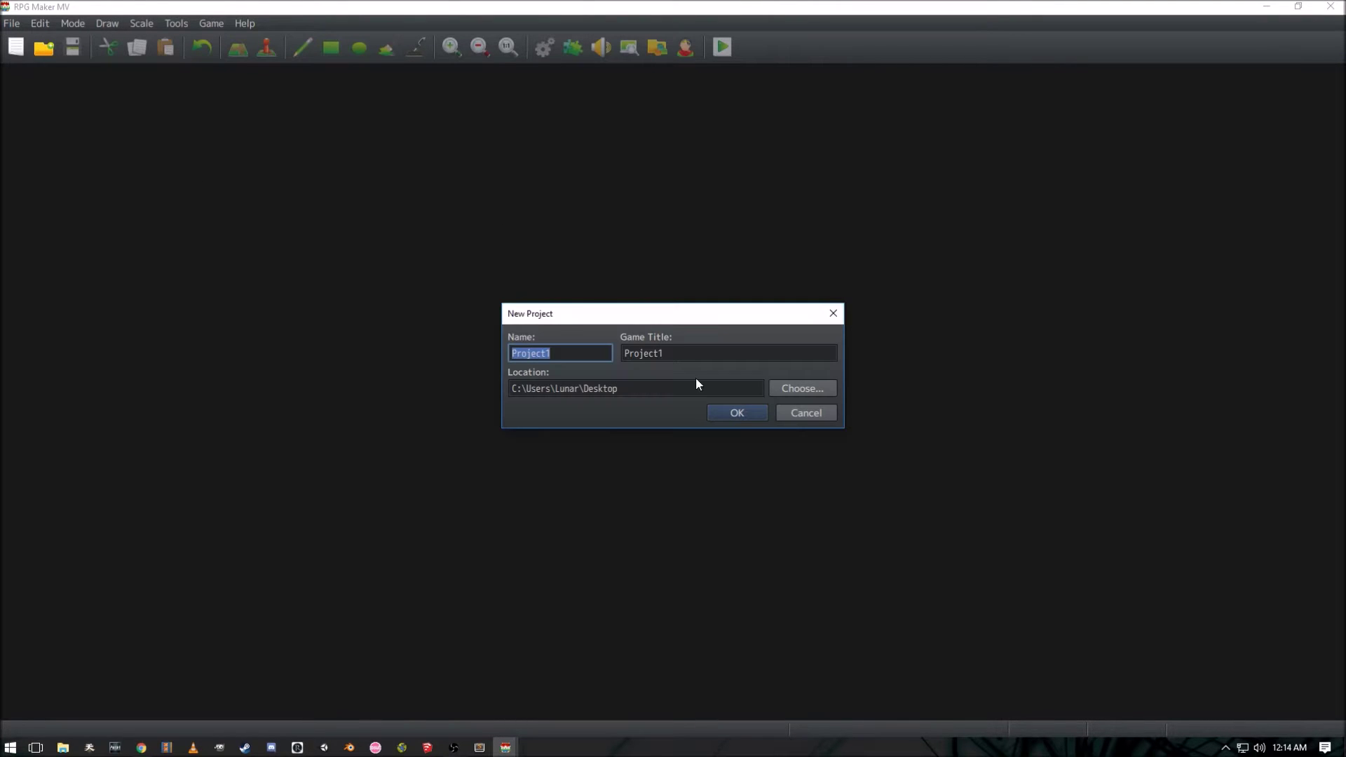
- Confirm creation of the Project1 project, then minimize the editor to show the Desktop
left_click(738, 413)
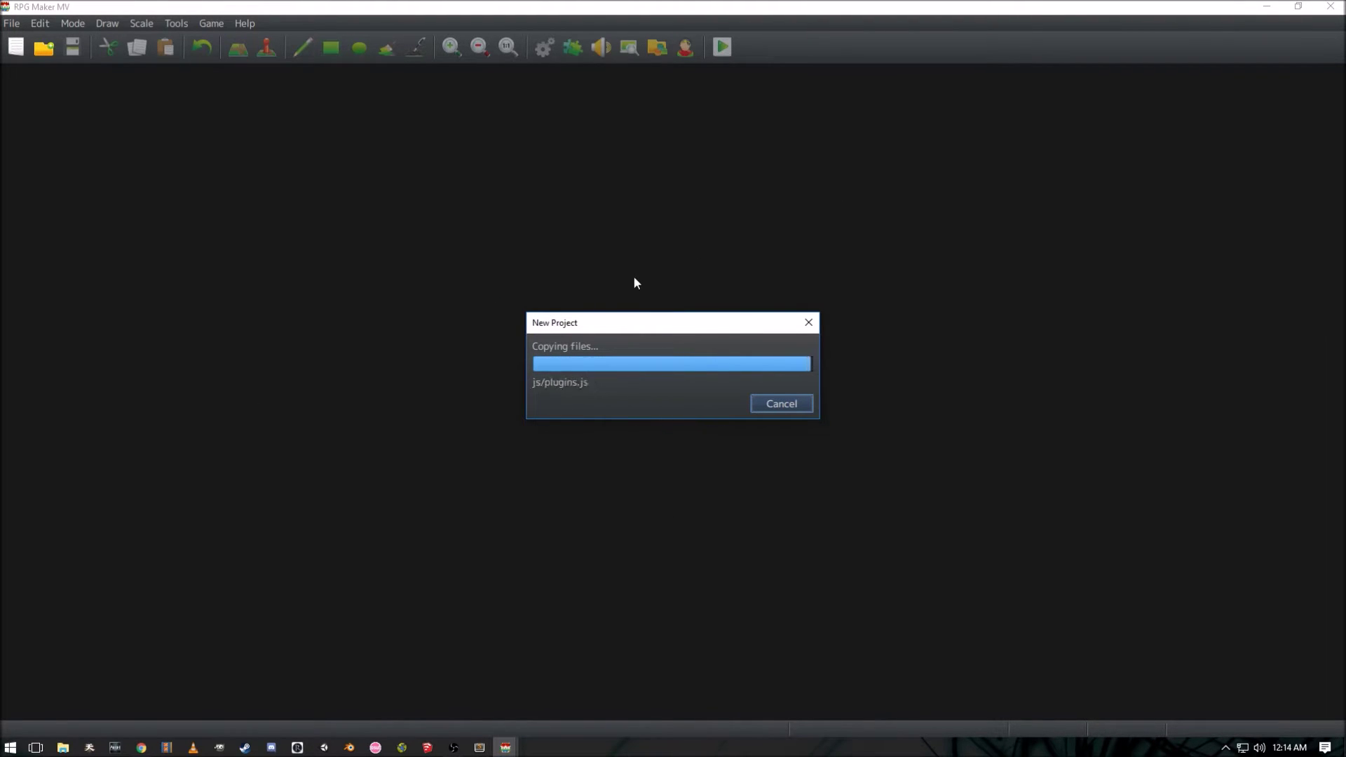
left_click(1268, 9)
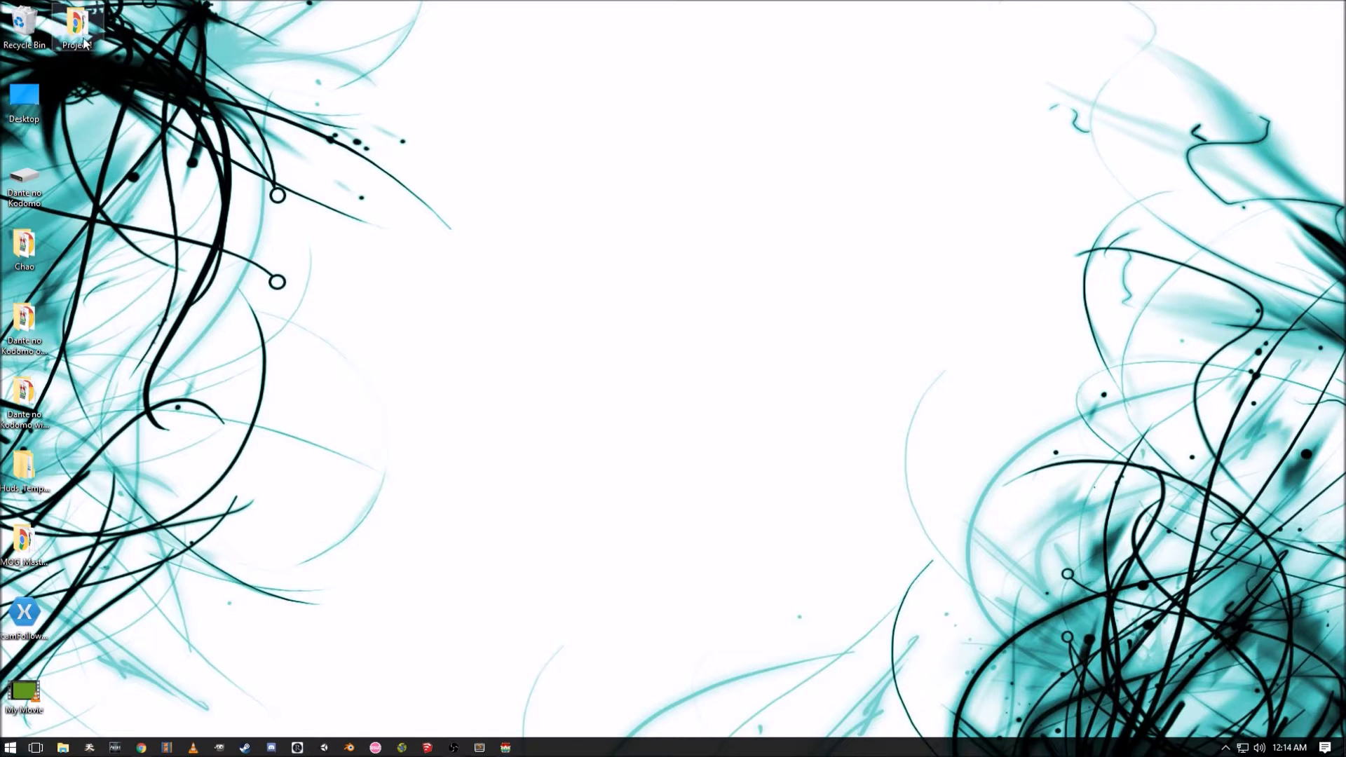
- View Project1's properties, then RawFileAllDefaultsGoInHere's (935 MB, 1,319 files, 27 folders)
right_click(78, 28)
left_click(133, 365)
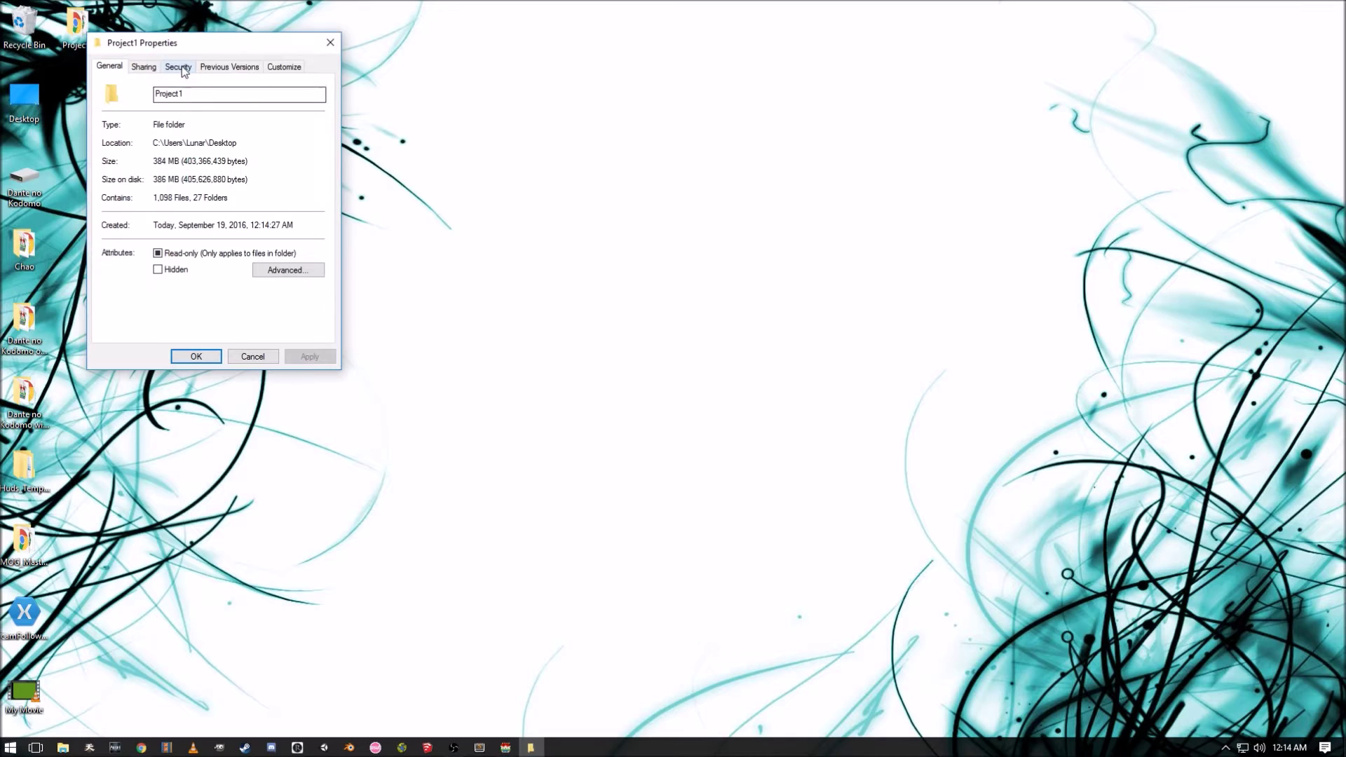
left_click_drag(217, 42, 686, 94)
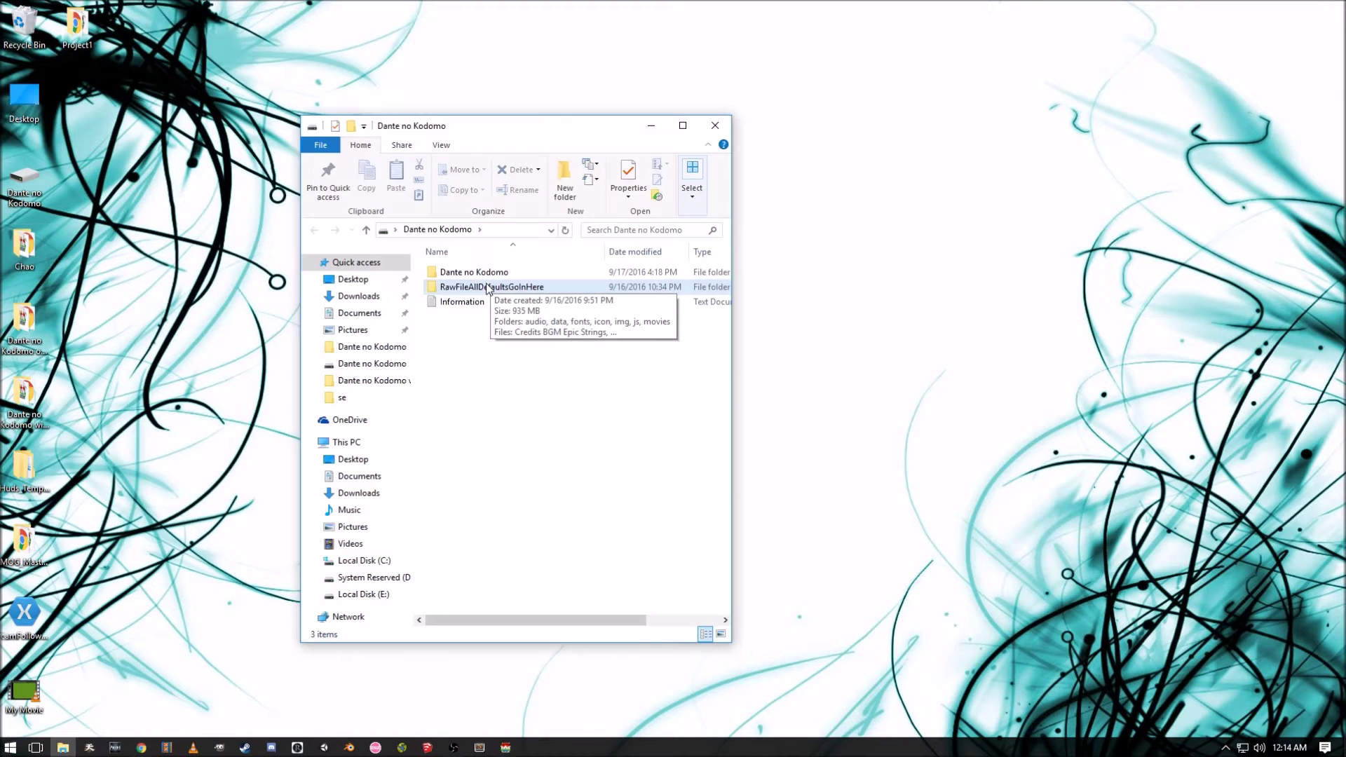
right_click(488, 288)
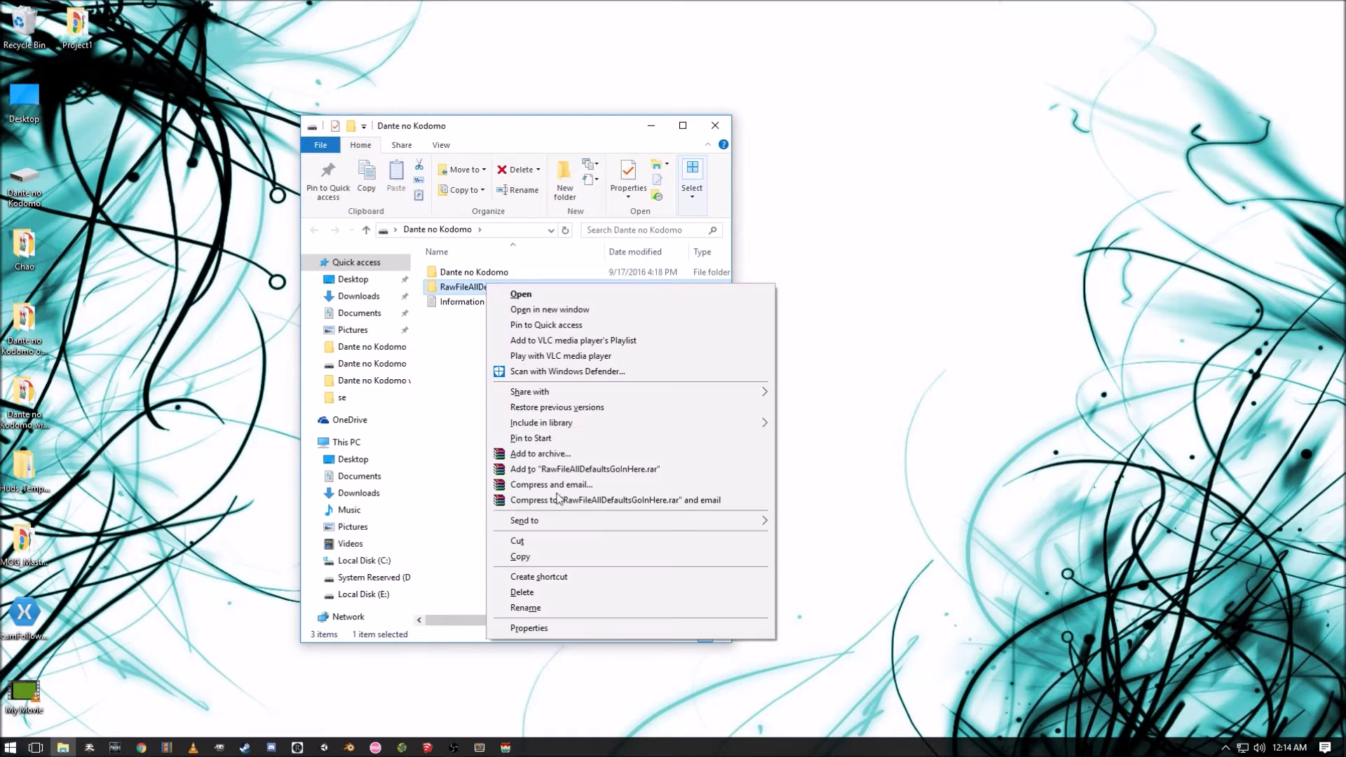
left_click(572, 624)
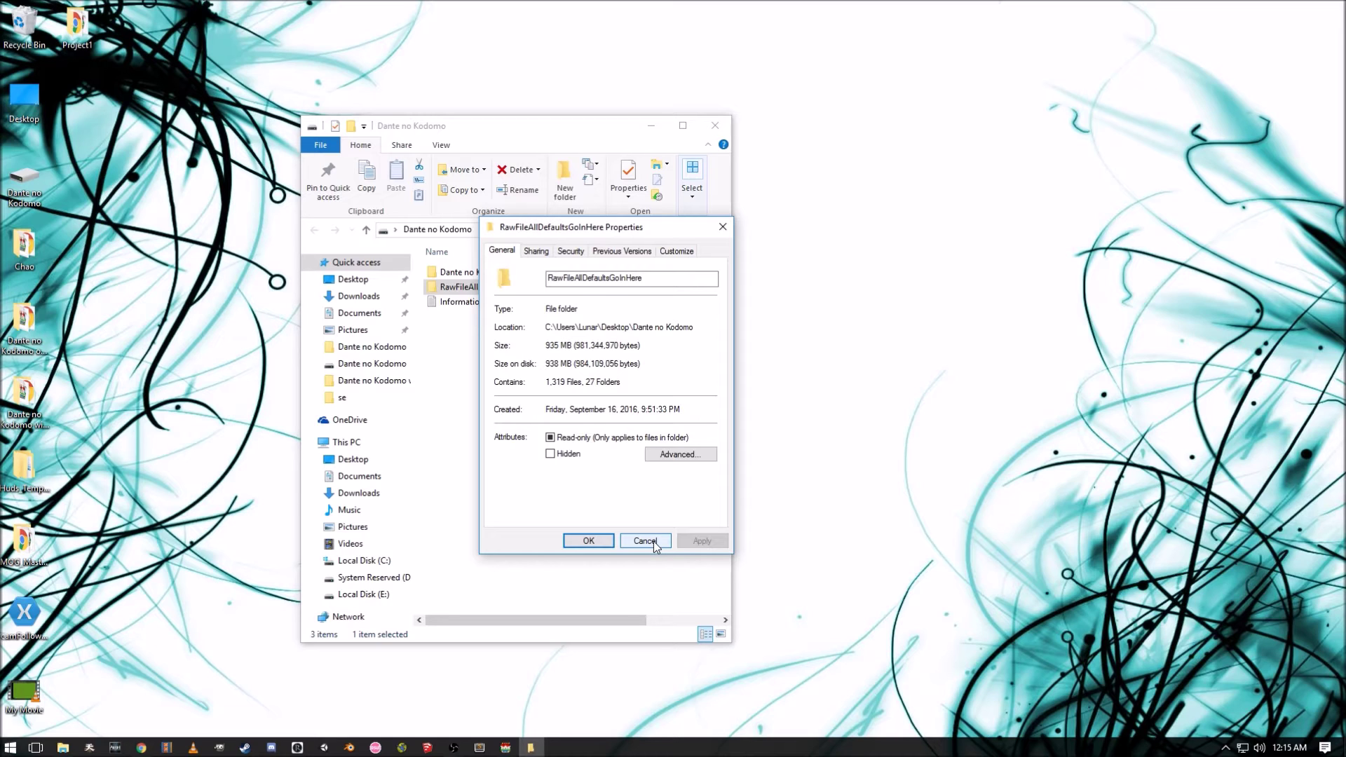
- Close the folder properties, then view and close the Dante no Kodomo folder's properties
left_click(645, 541)
left_click(474, 272)
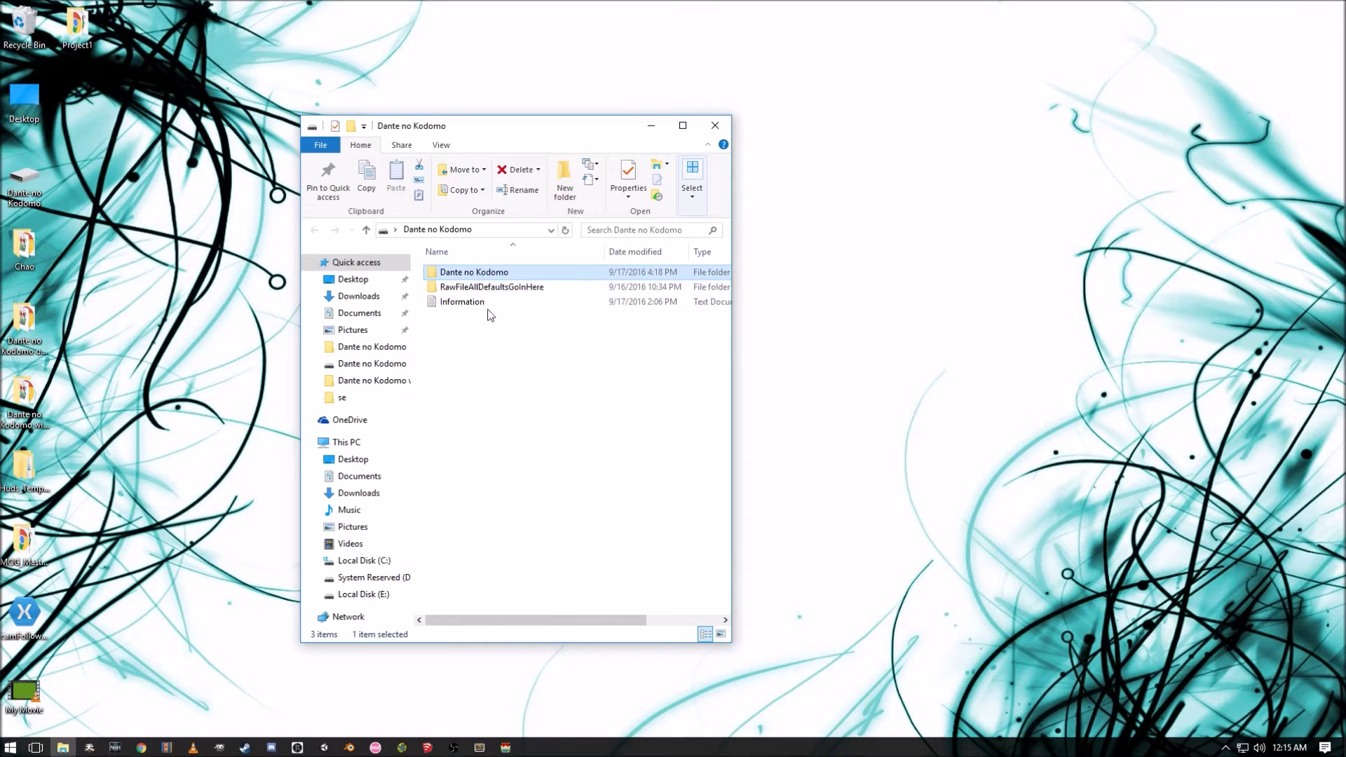
right_click(429, 272)
left_click(491, 621)
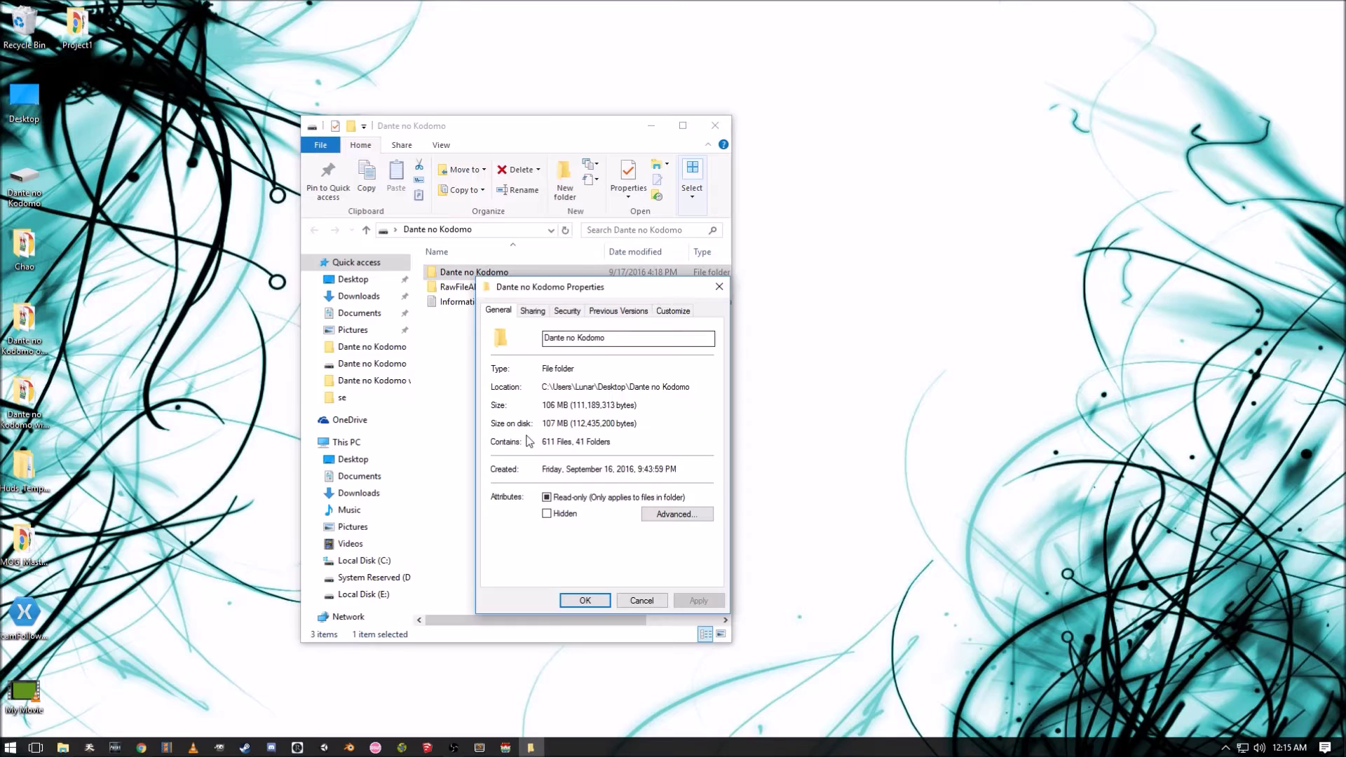
left_click(641, 600)
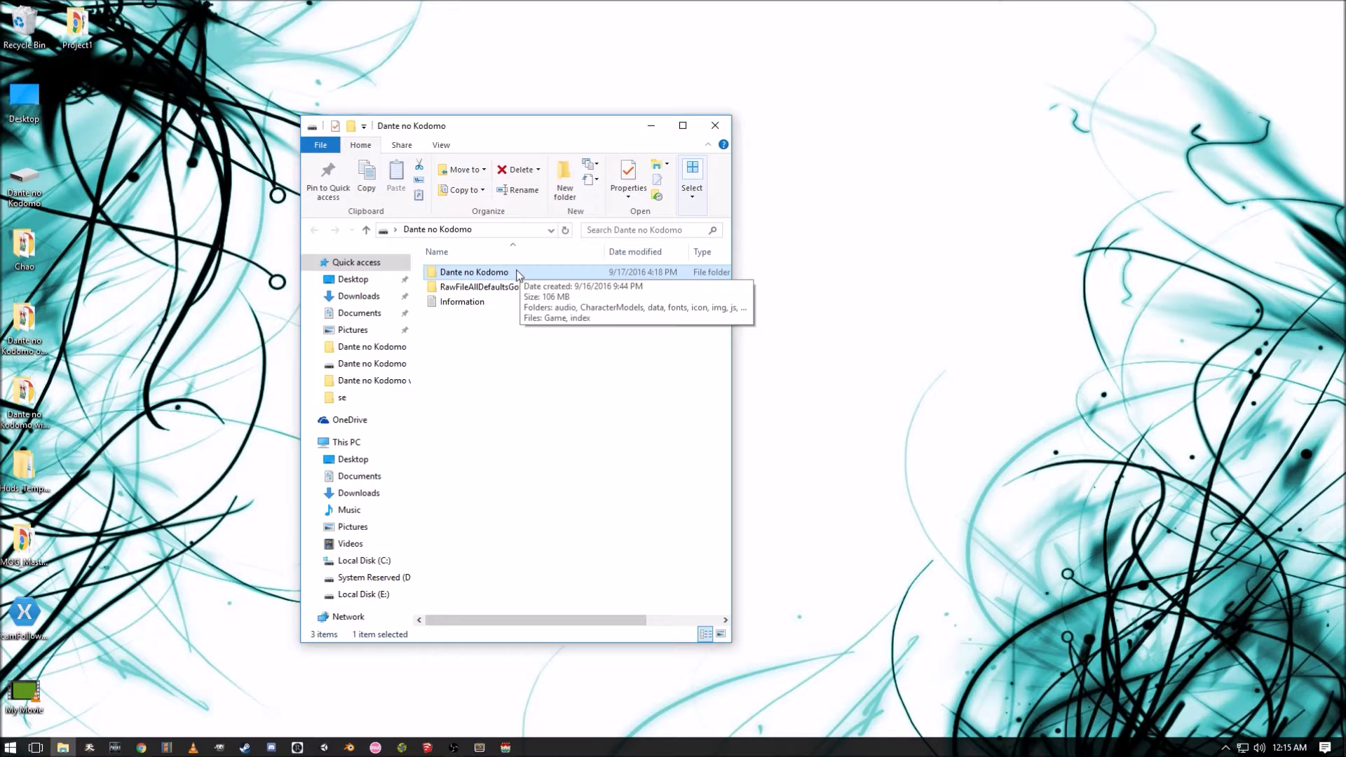
- Browse the Dante no Kodomo and RawFileAllDefaultsGoInHere folders' options, then select the Information text file
left_click(471, 288)
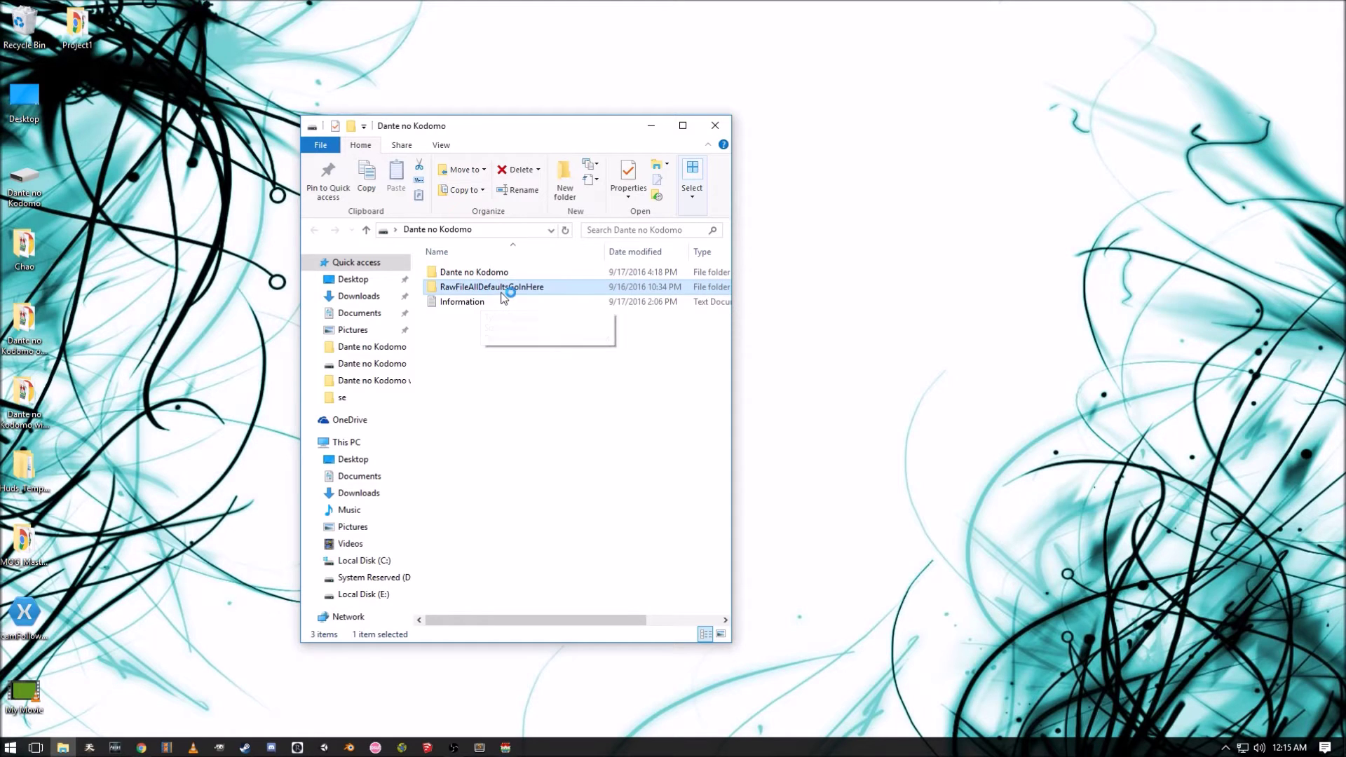
mouse_move(502, 297)
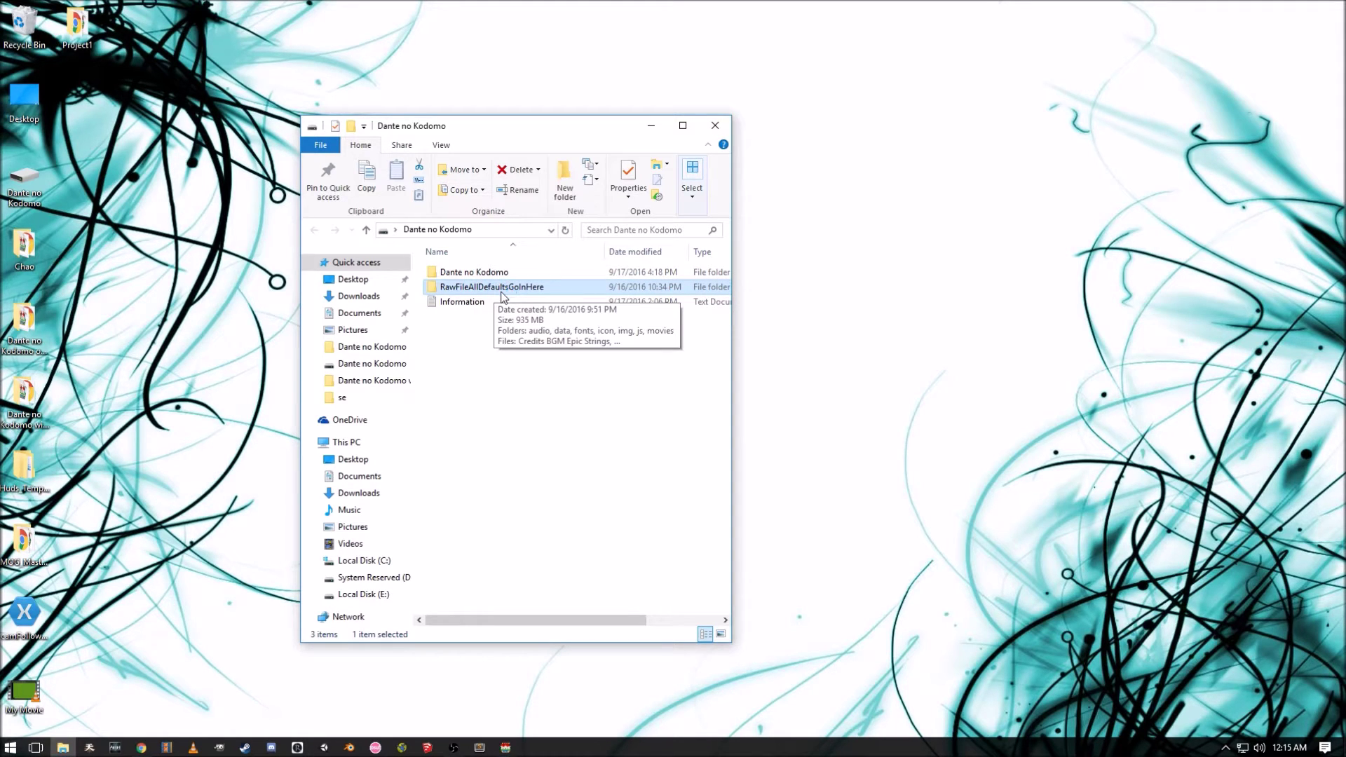
left_click(499, 274)
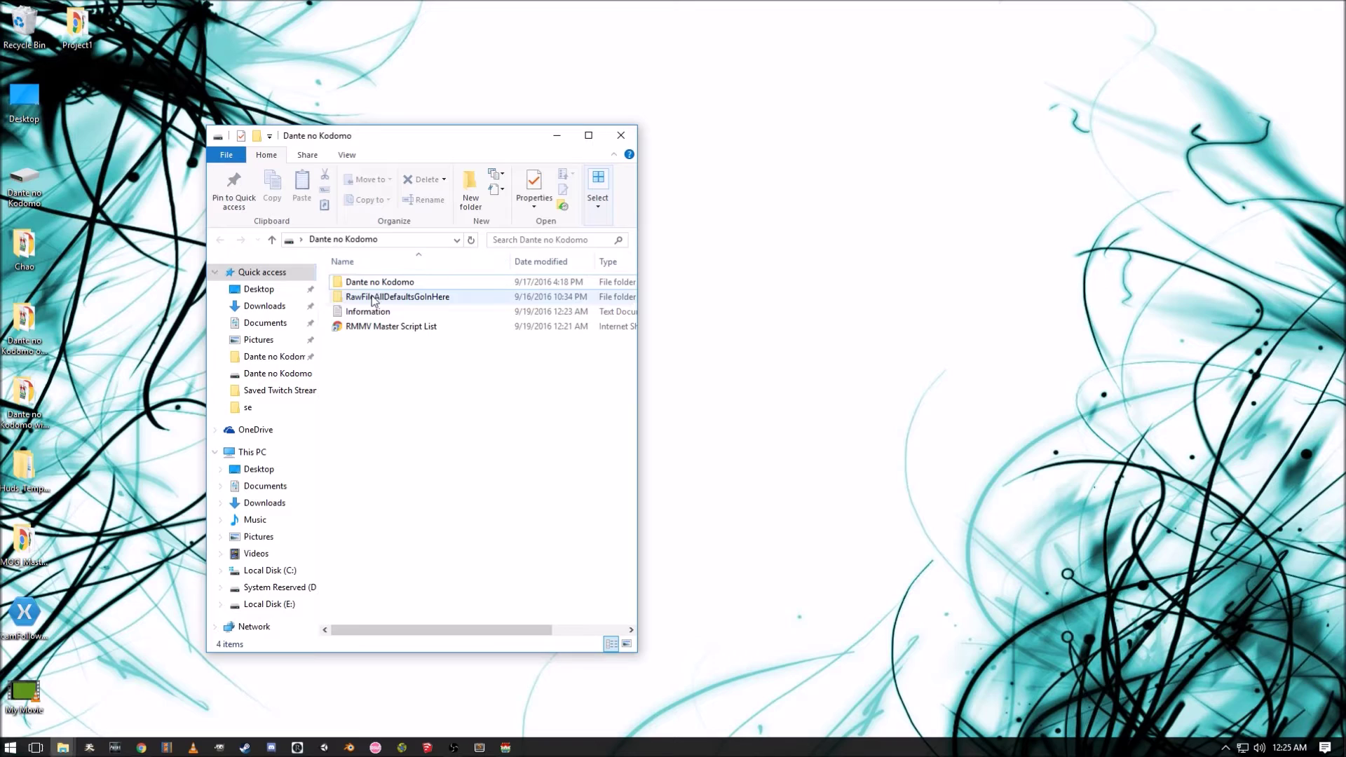
right_click(360, 281)
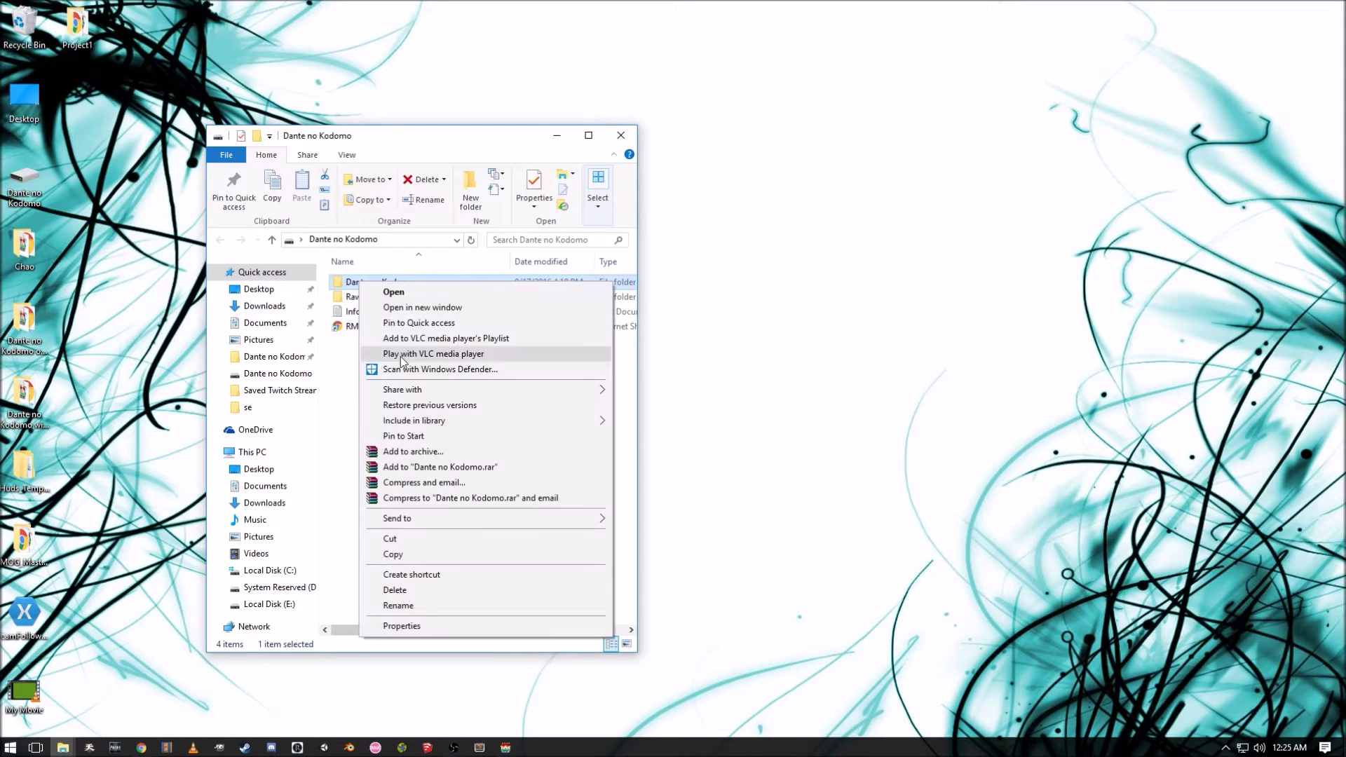
left_click(330, 383)
left_click(382, 300)
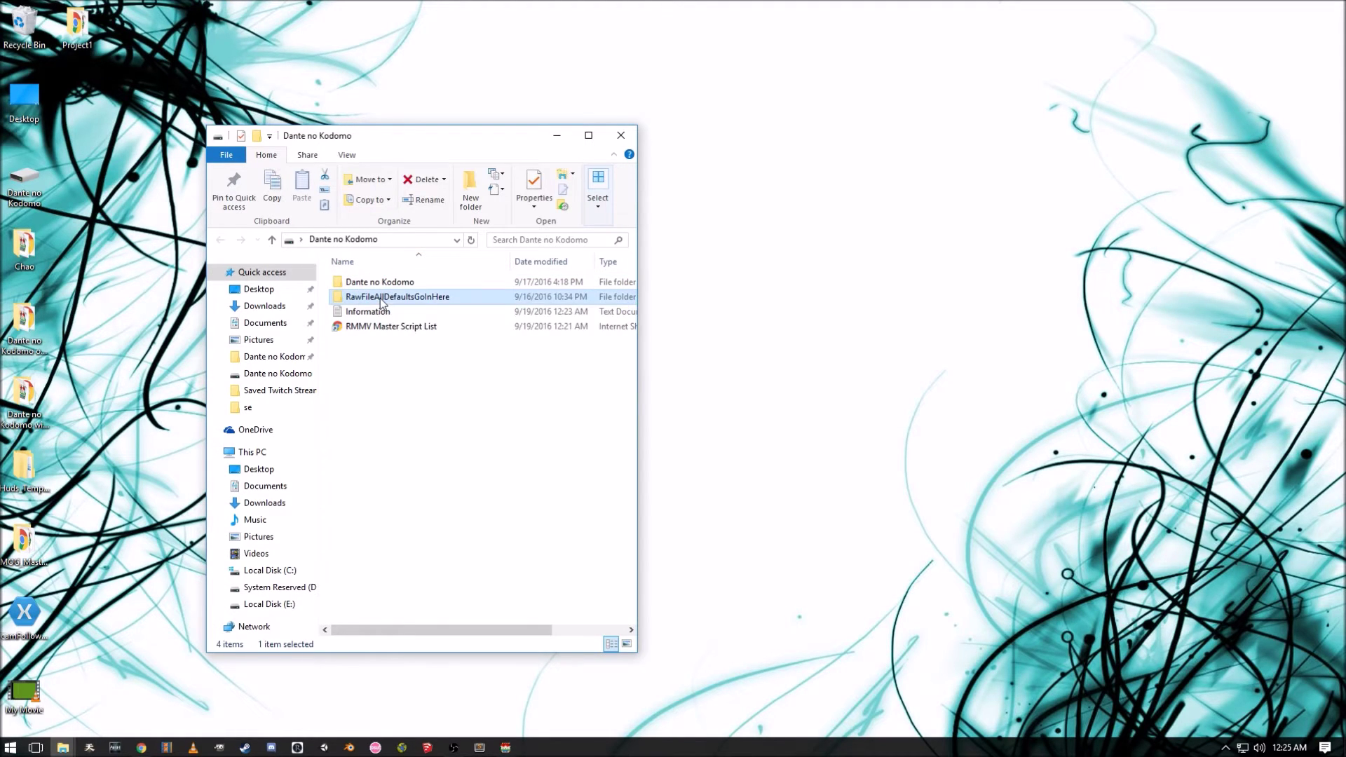
right_click(382, 300)
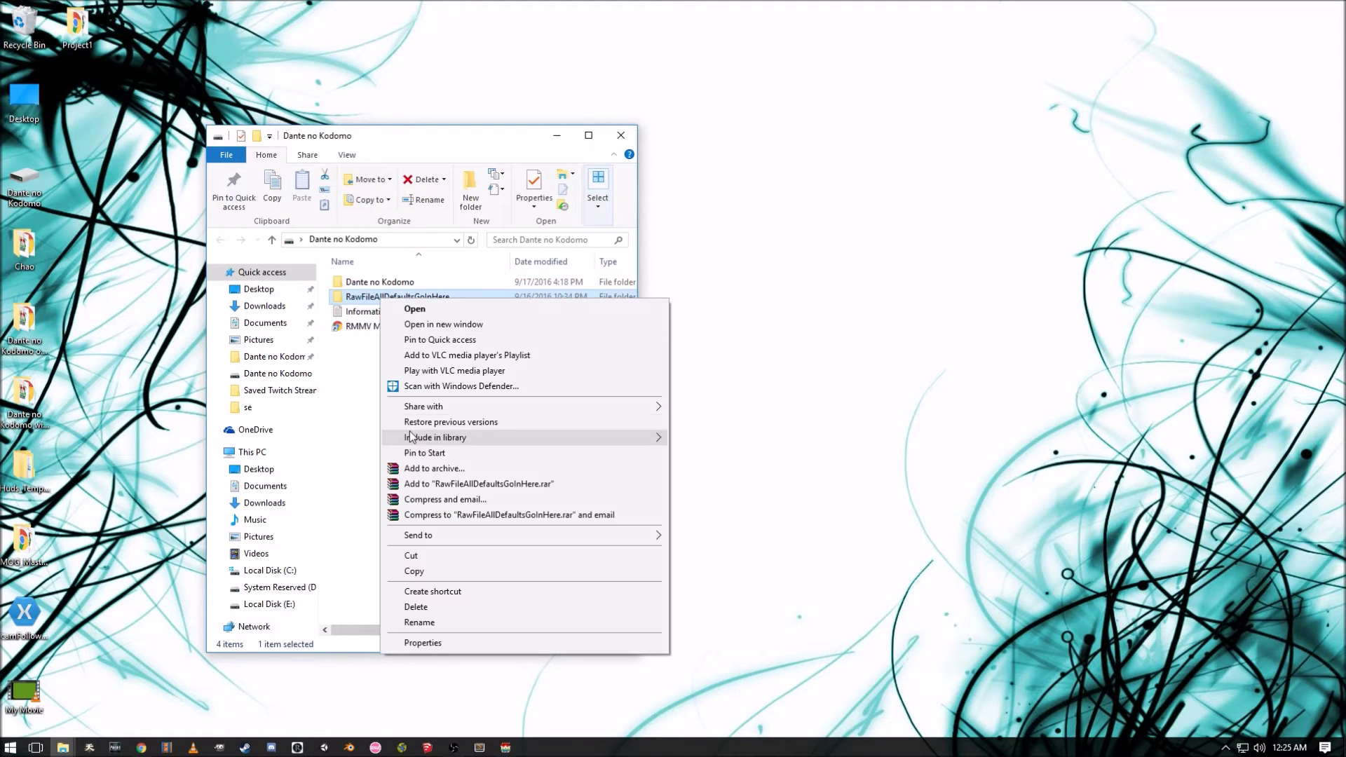
left_click(370, 407)
left_click(372, 311)
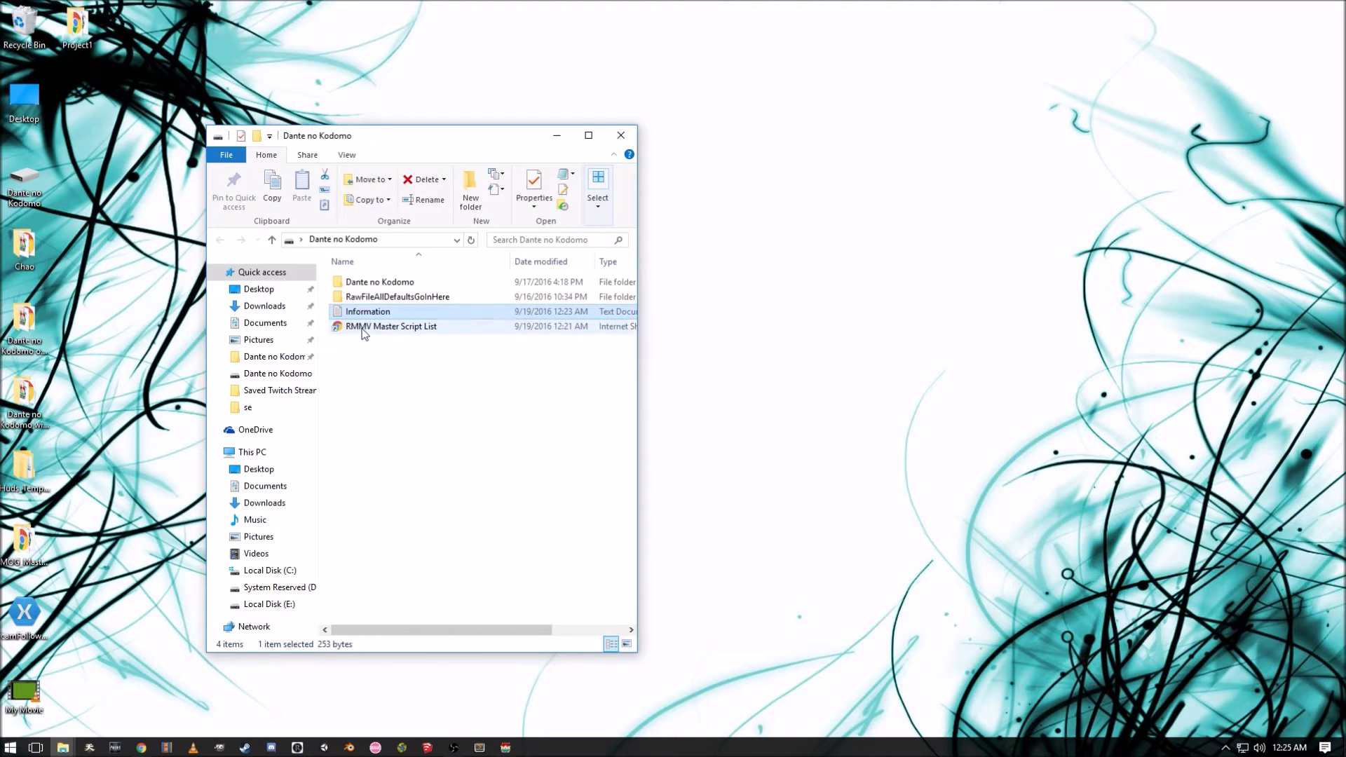
left_click(390, 378)
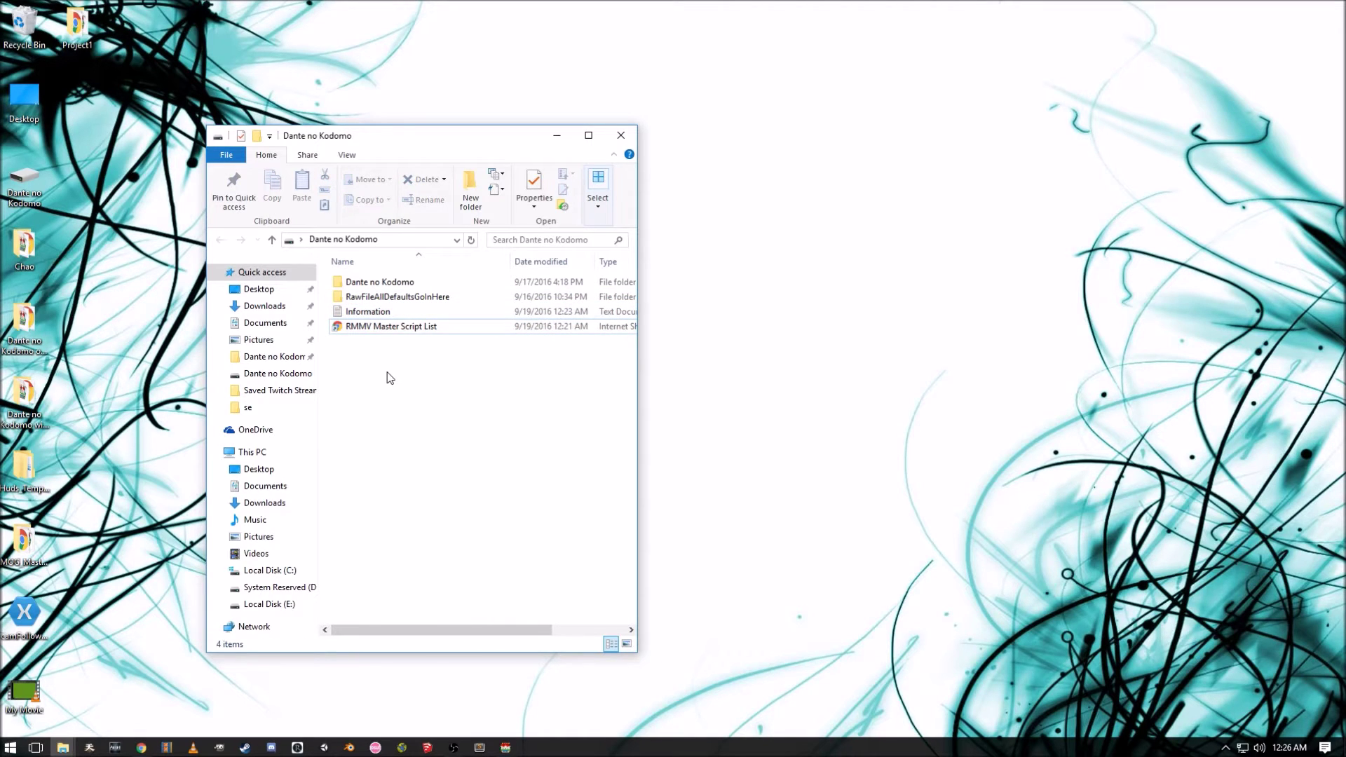
- Open the Information notes, review the 912x528 window size and variables list, then close Notepad
double_click(371, 311)
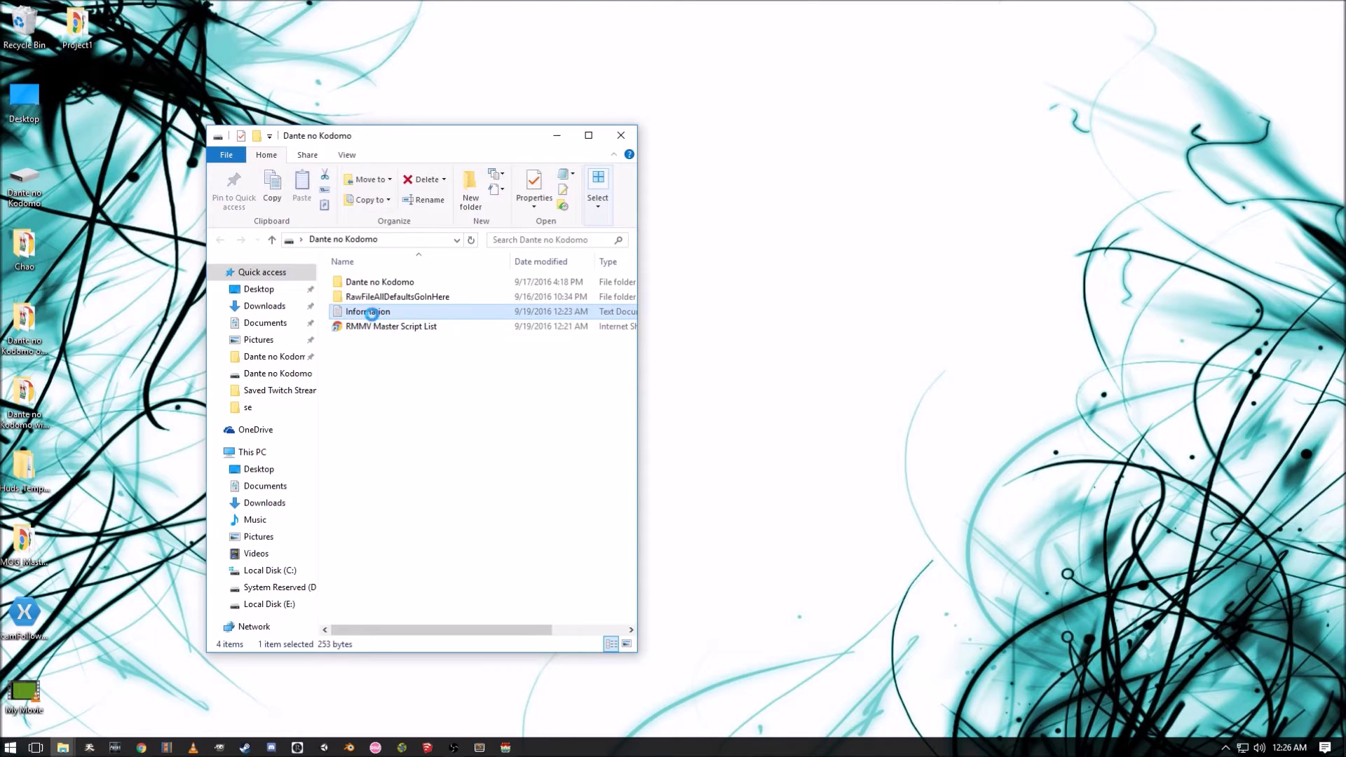
left_click_drag(331, 95, 530, 139)
left_click(687, 189)
left_click(543, 140)
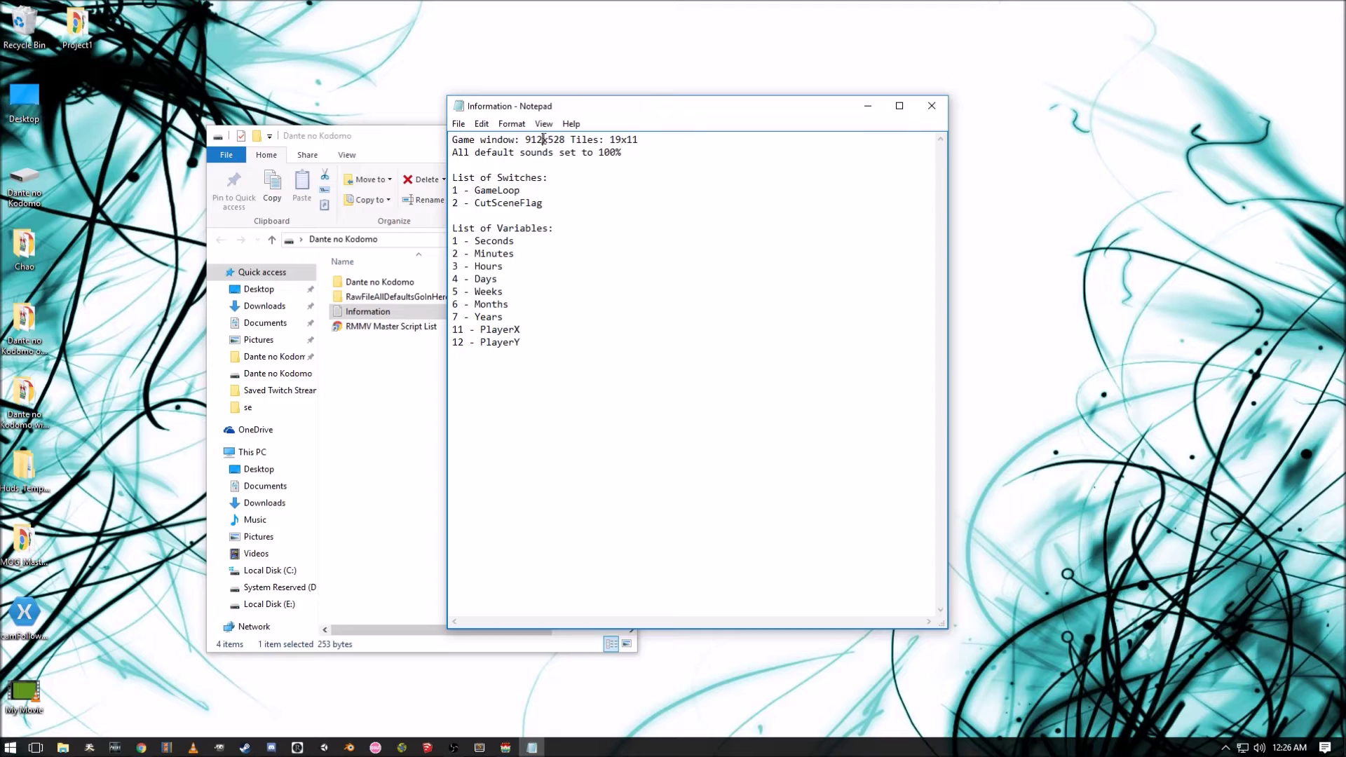
key("End")
left_click(572, 229)
key("alt+F4")
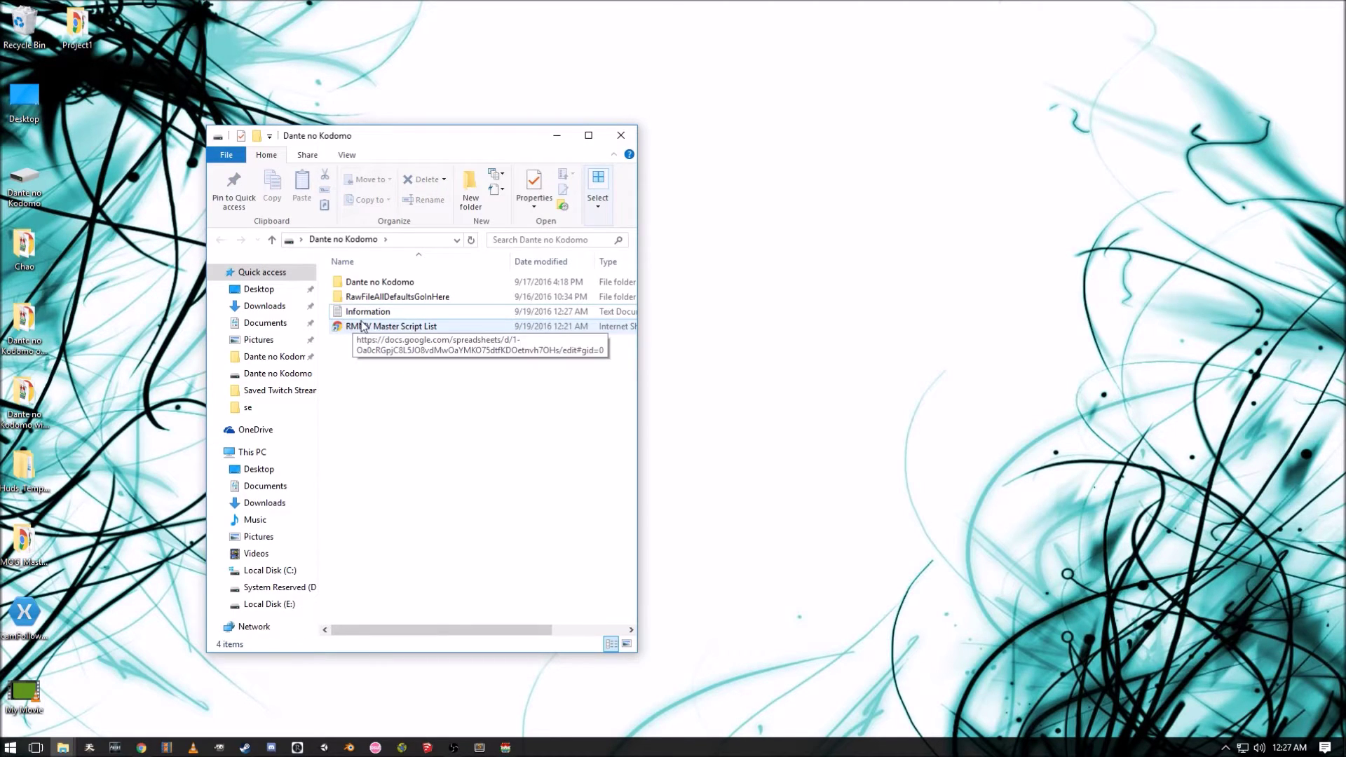
- Open the RMMV Master Script List Google Sheet and scroll through its script calls
double_click(387, 327)
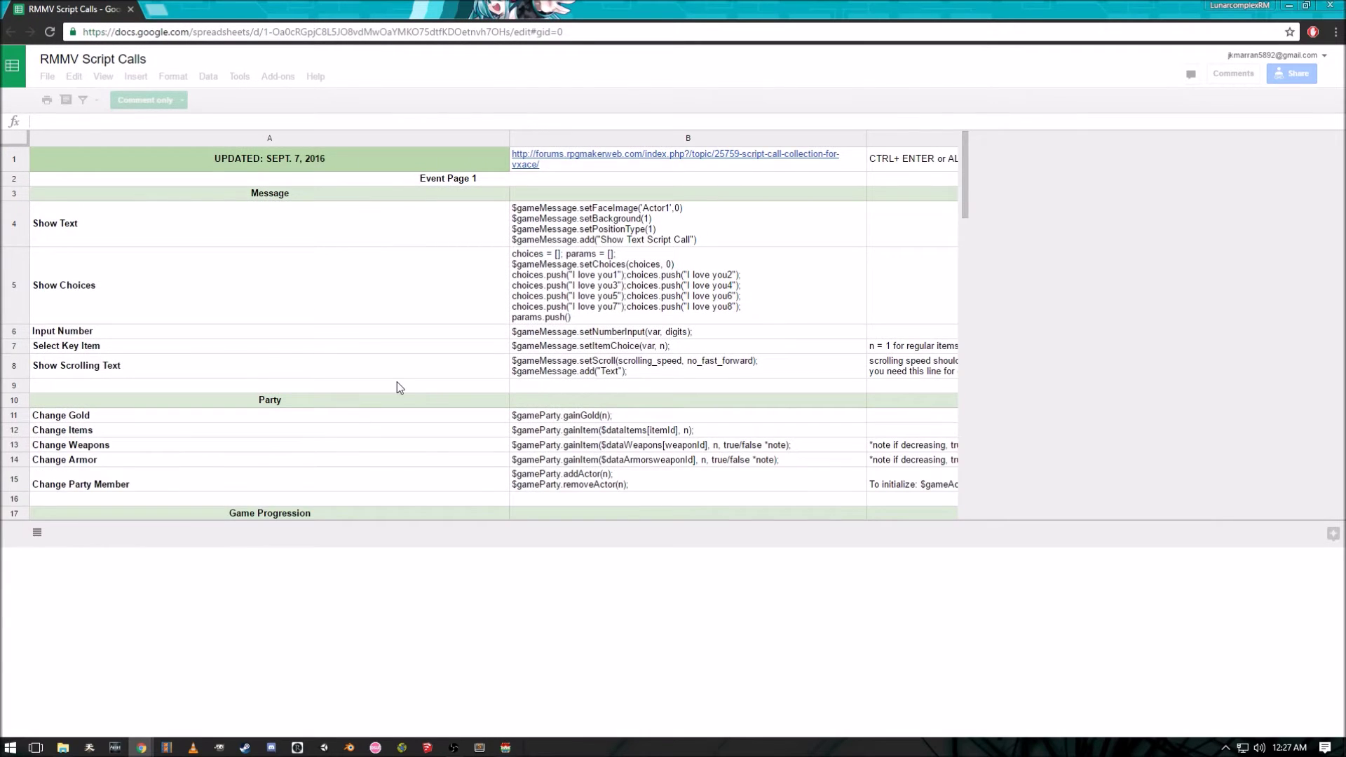
scroll(447, 370, "down", 8)
scroll(468, 377, "down", 20)
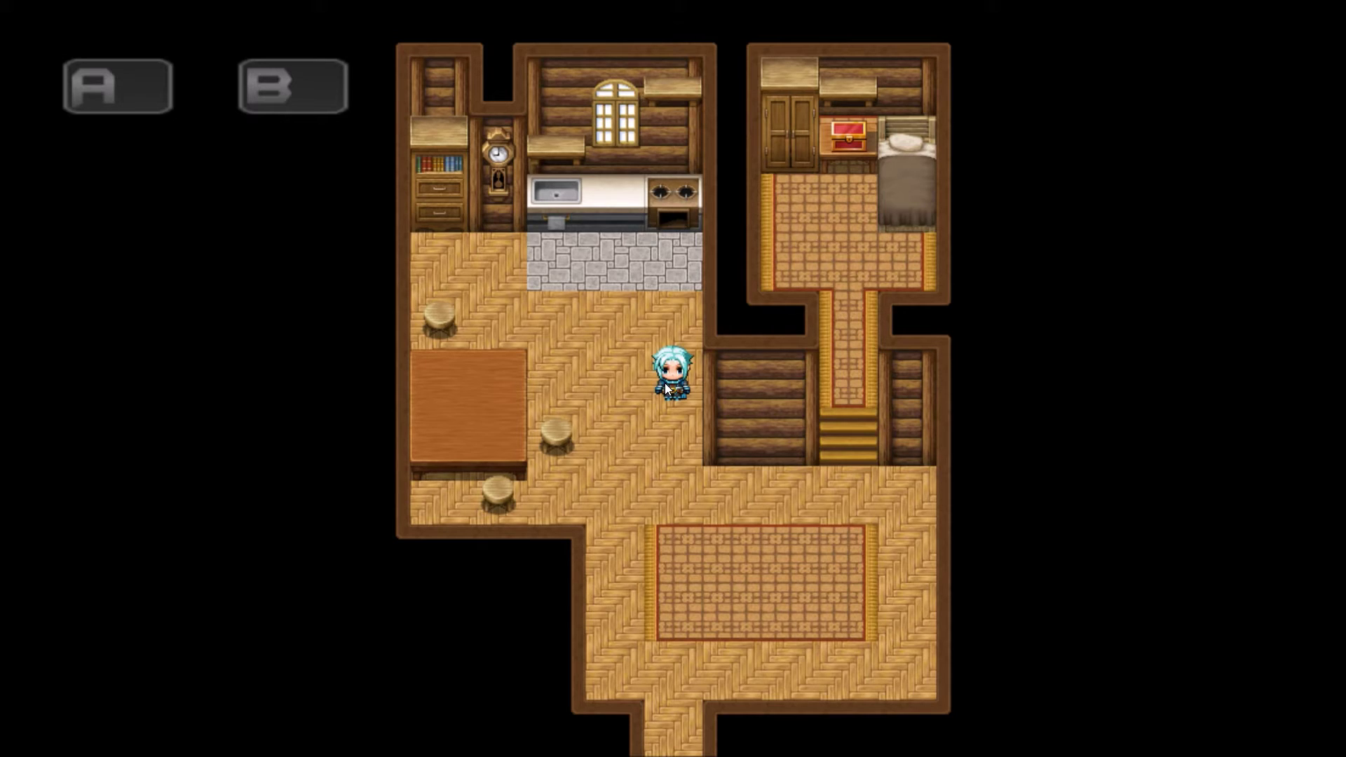
- Walk onto the kitchen floor and examine the stove
key("Up")
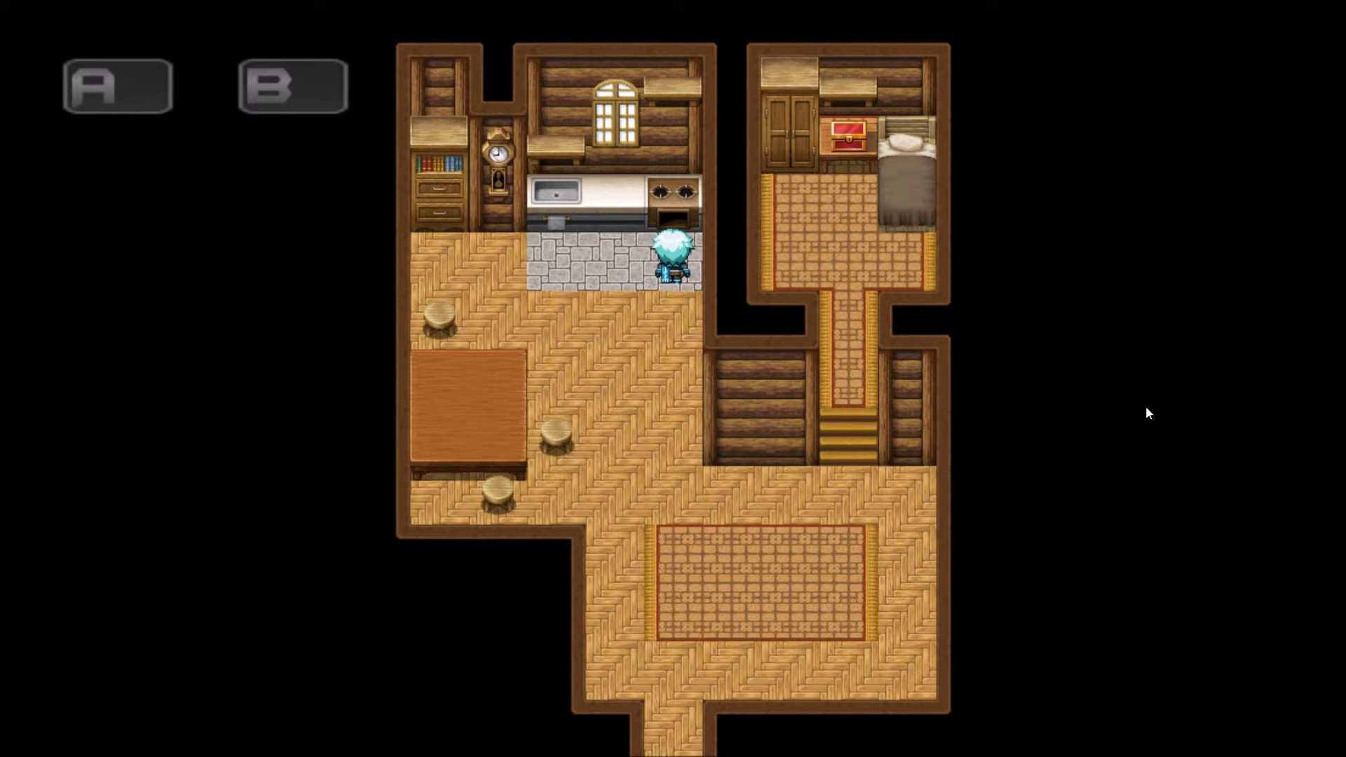
key("Return")
key("Down")
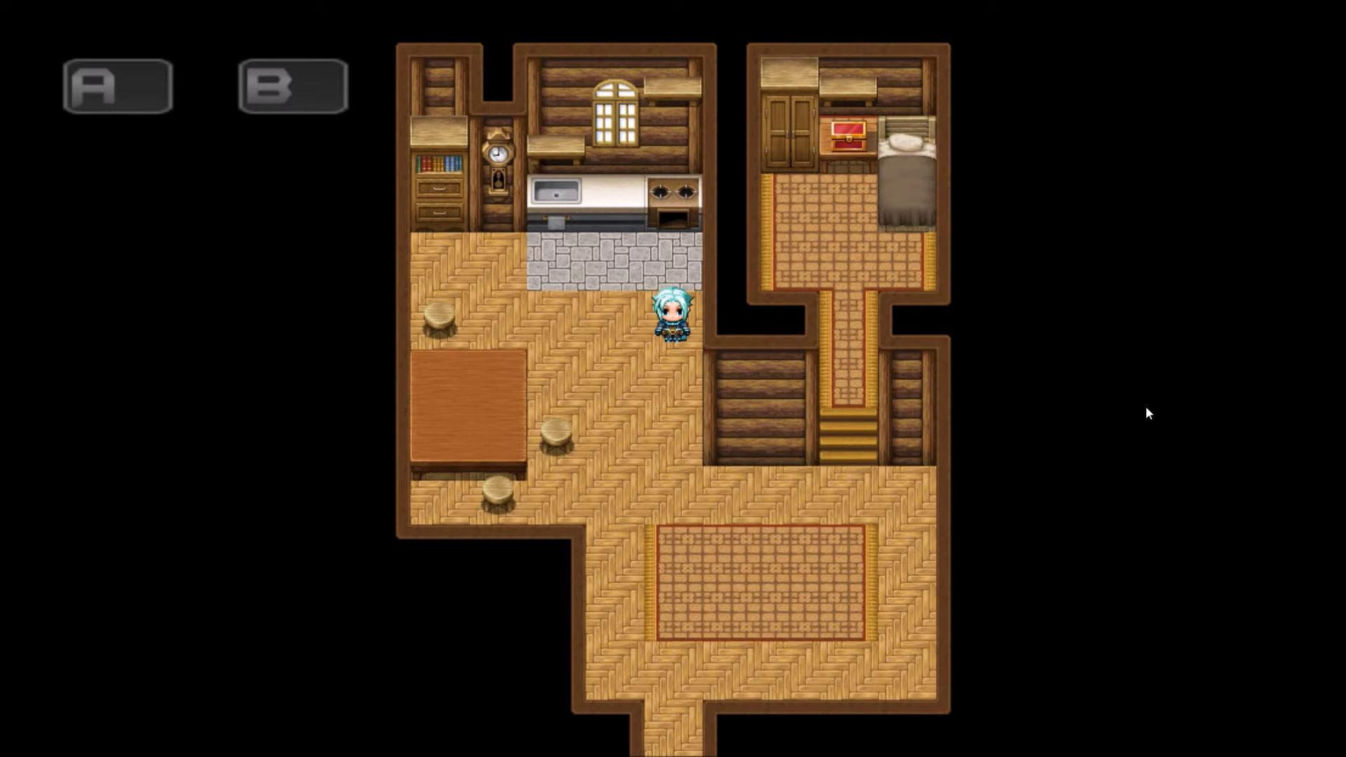
- Walk to the kitchen sink, examine it, and leave the kitchen
key("Up")
key("Left")
key("Left")
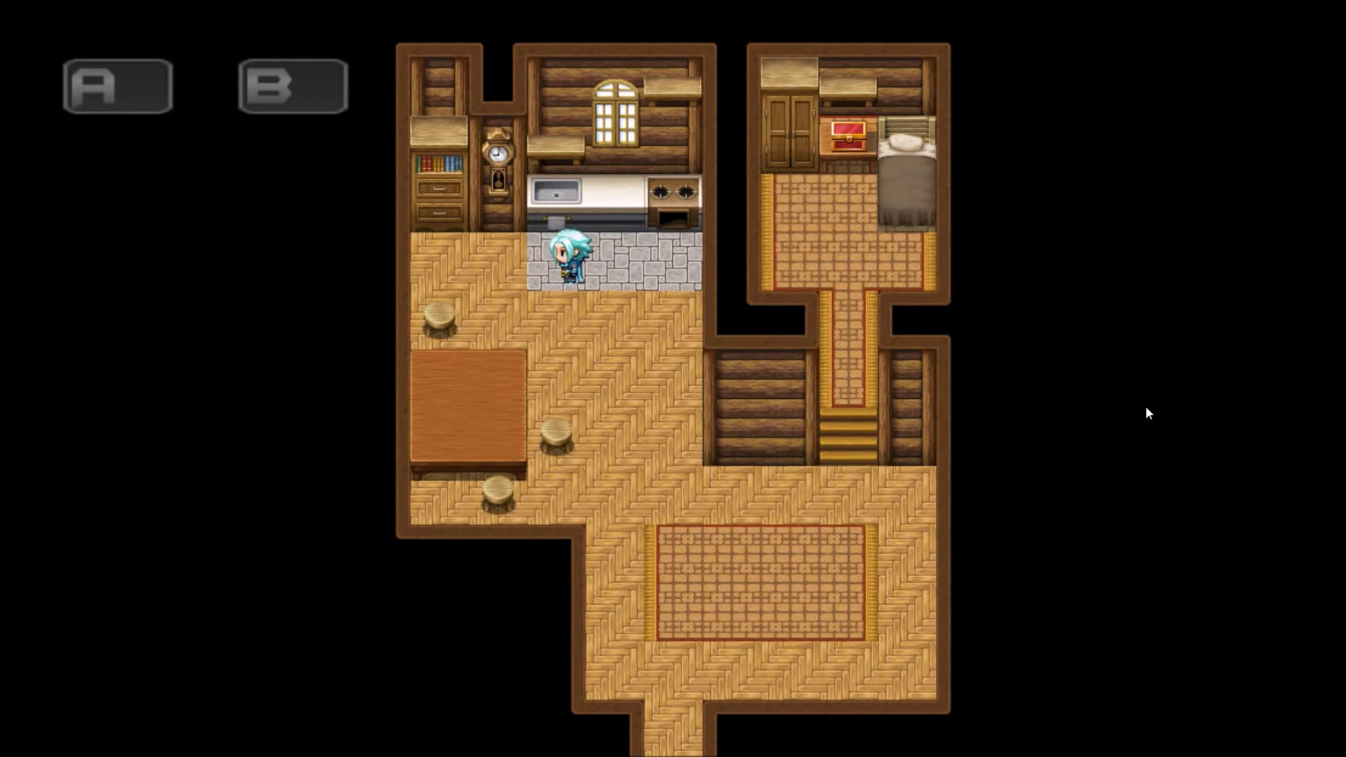
key("Up")
key("Return")
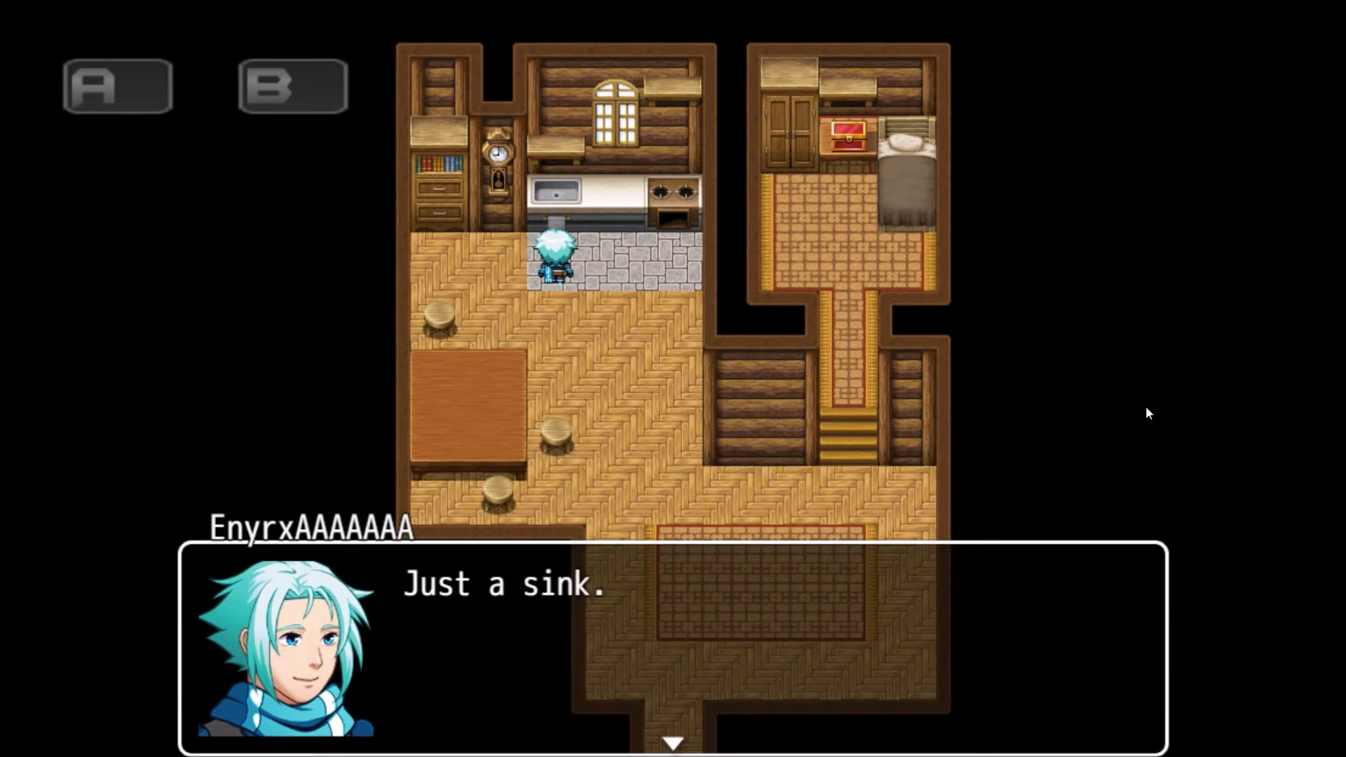
key("Return")
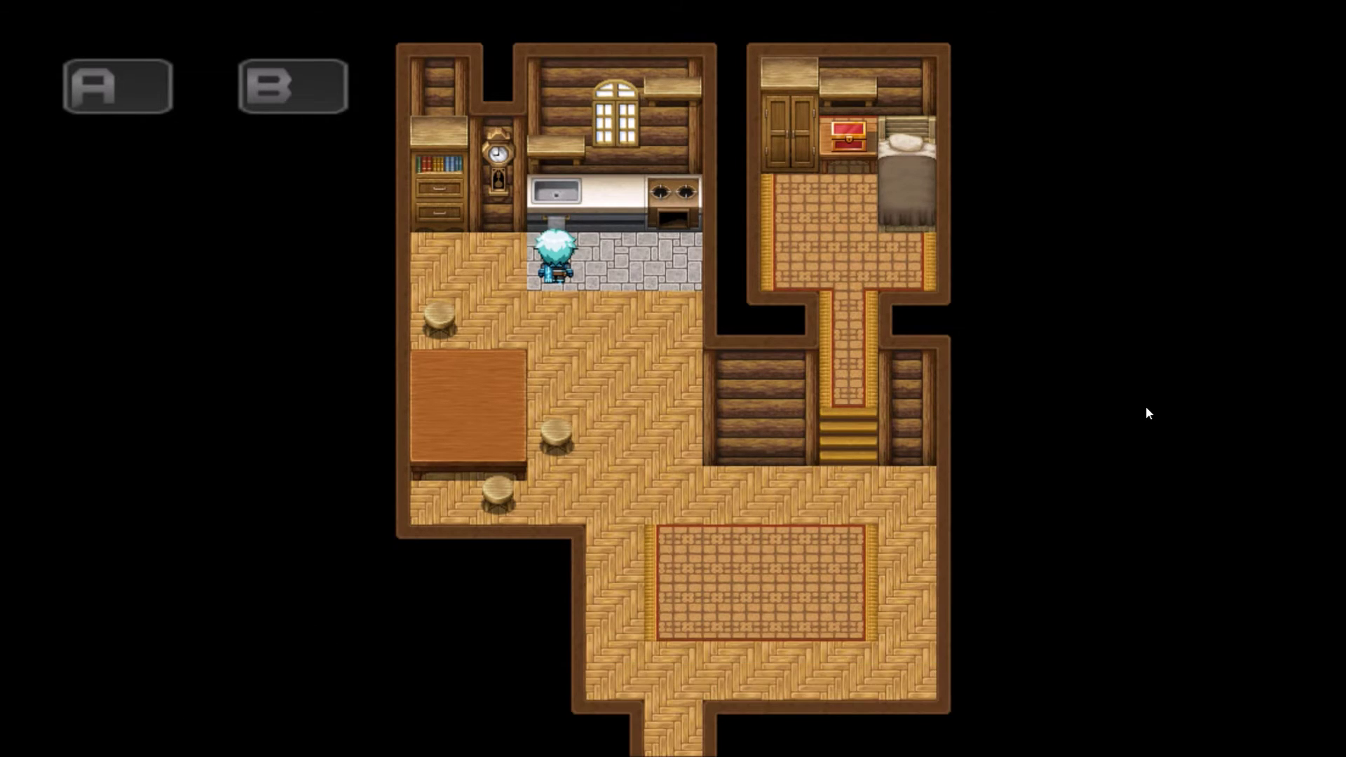
key("Right")
key("Right")
key("Down")
key("Down")
key("Down")
key("Down")
- Walk into the bedroom and search the wardrobe, finding a Magic Potion
key("Right")
key("Right")
key("Right")
key("Up")
key("Up")
key("Up")
key("Up")
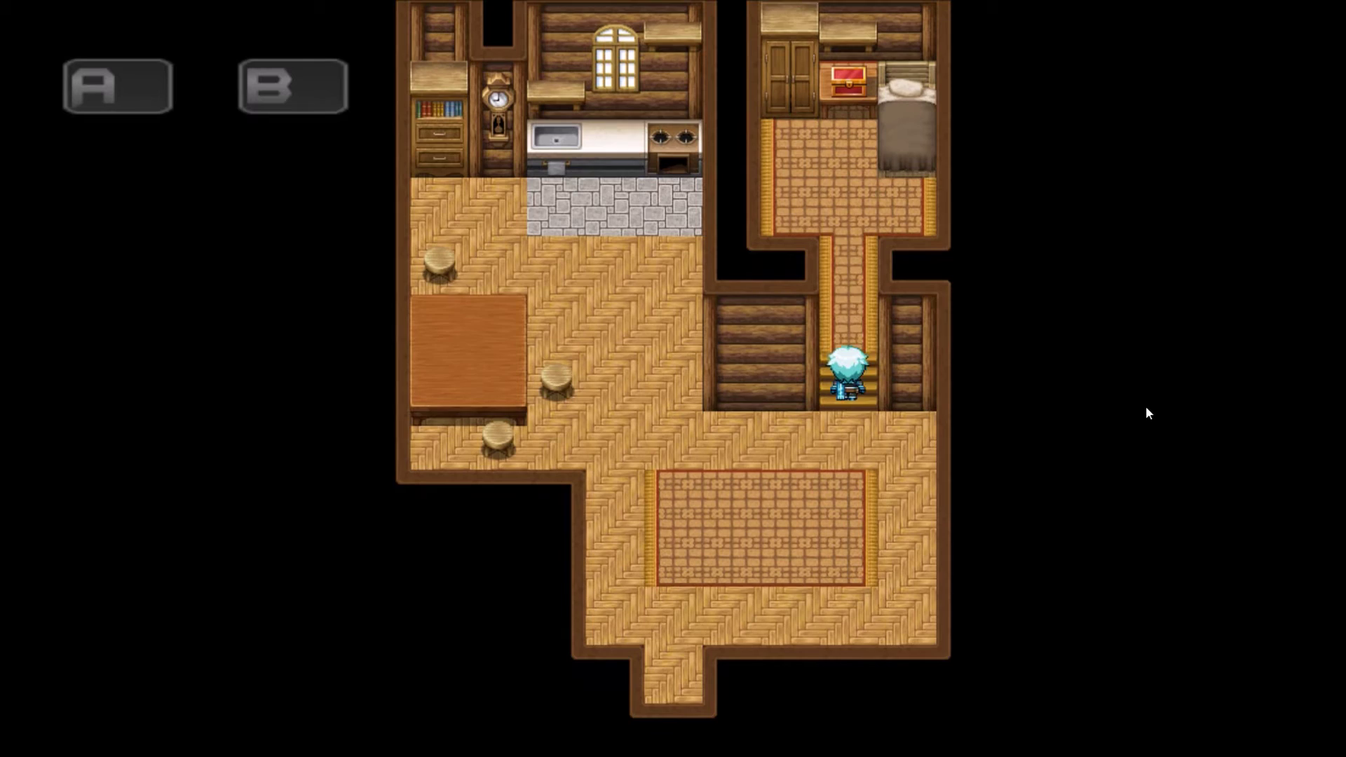
key("Left")
key("Down")
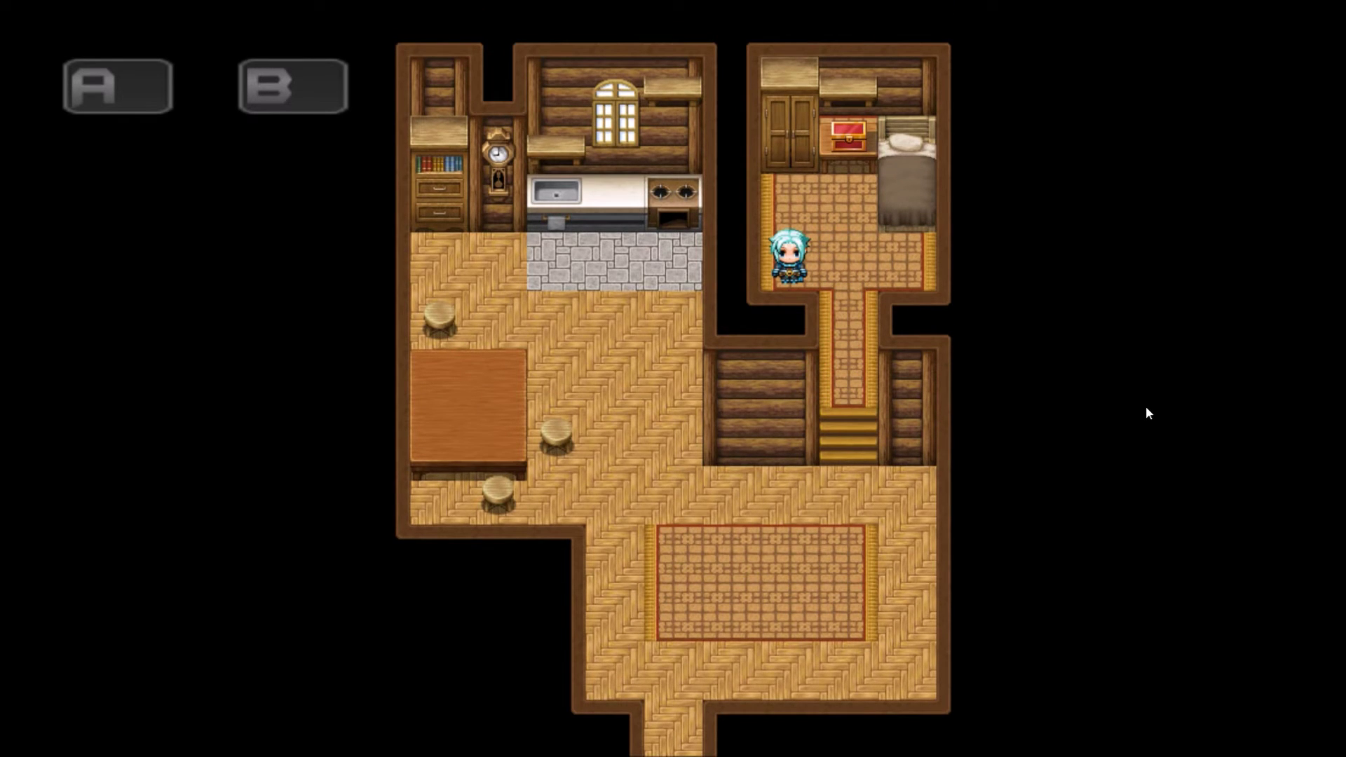
key("Up")
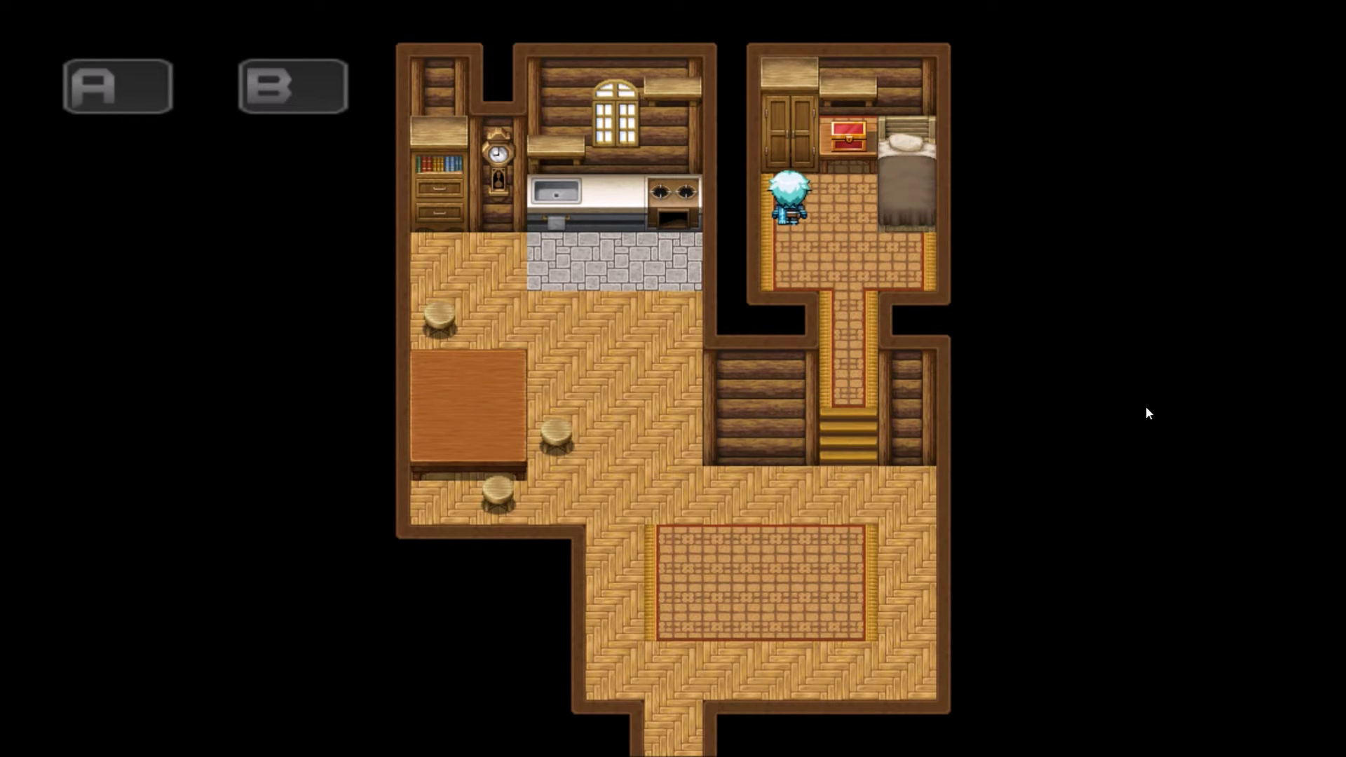
key("Return")
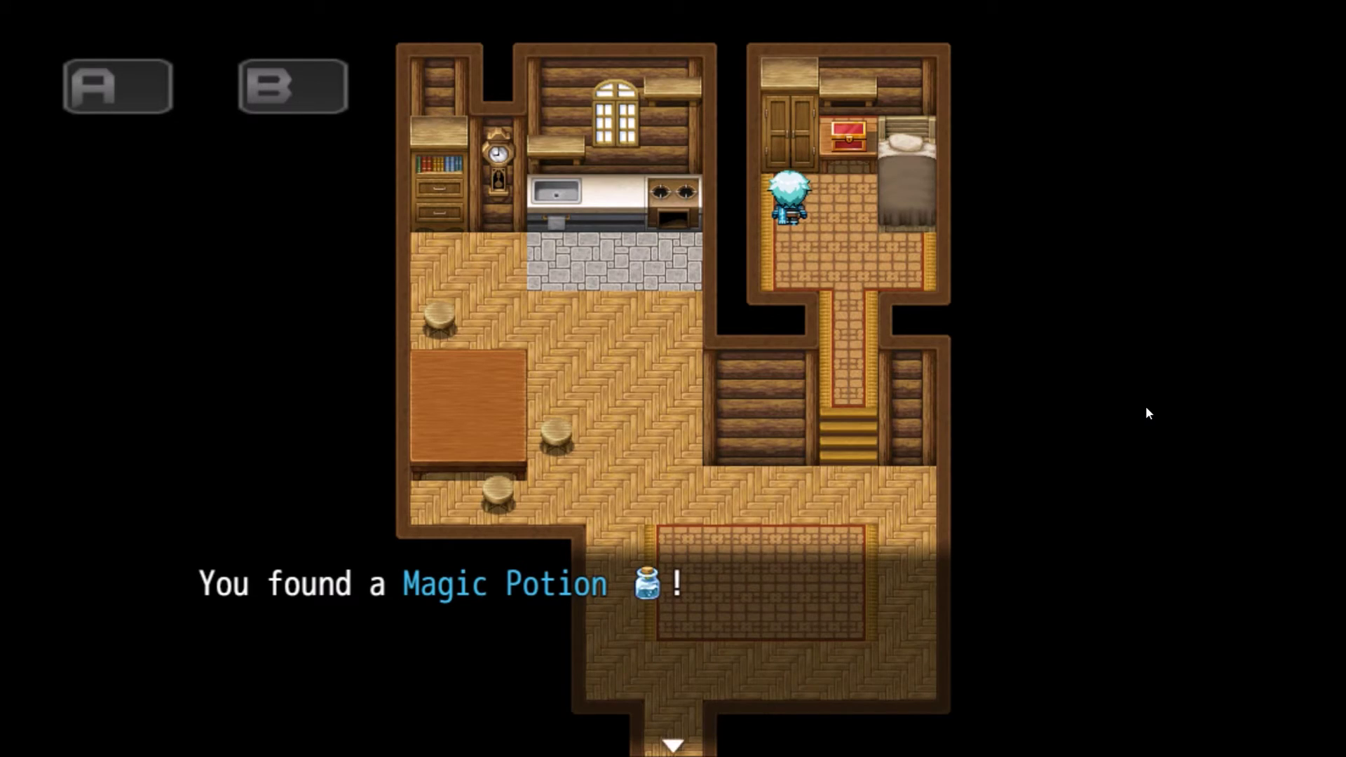
key("Return")
key("Right")
key("Down")
key("Down")
key("Down")
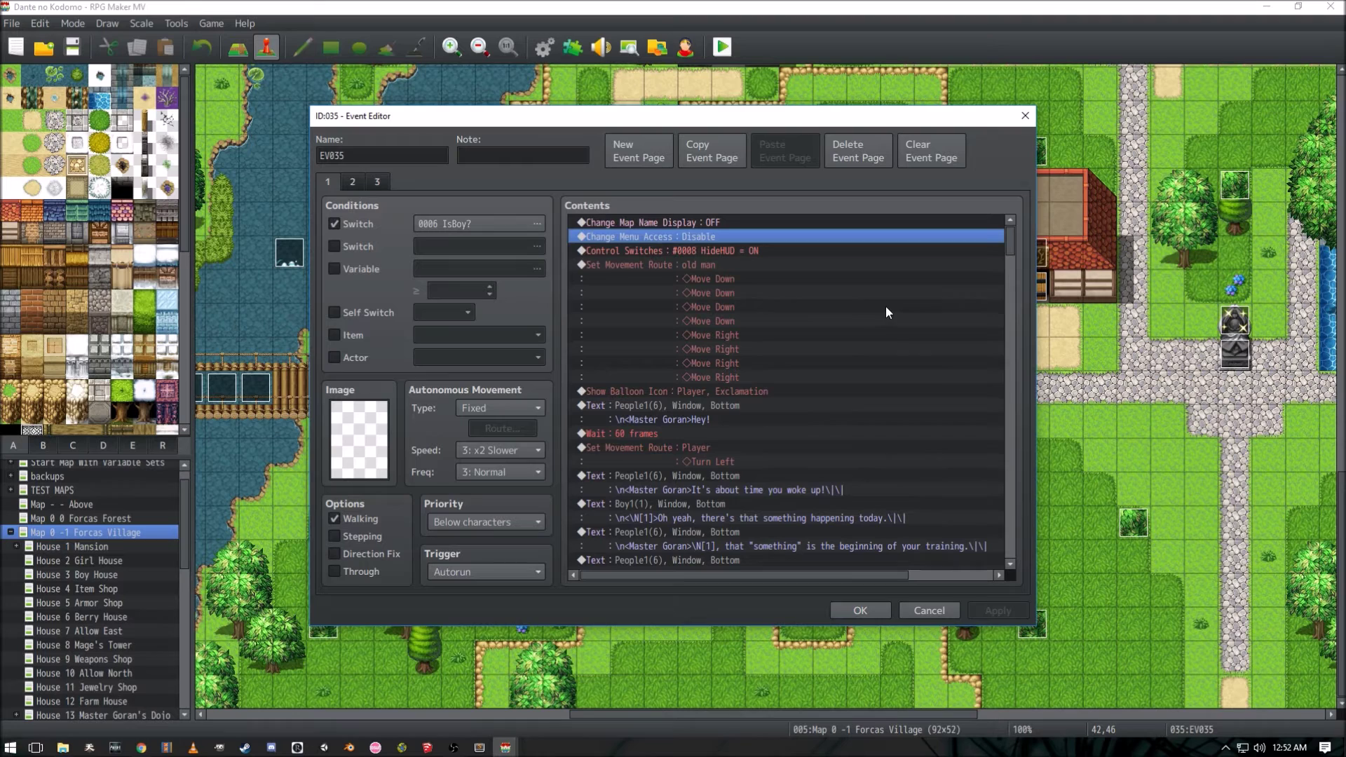
- Review EV035's HideHUD = ON and menu-access disabling commands
left_click(642, 253)
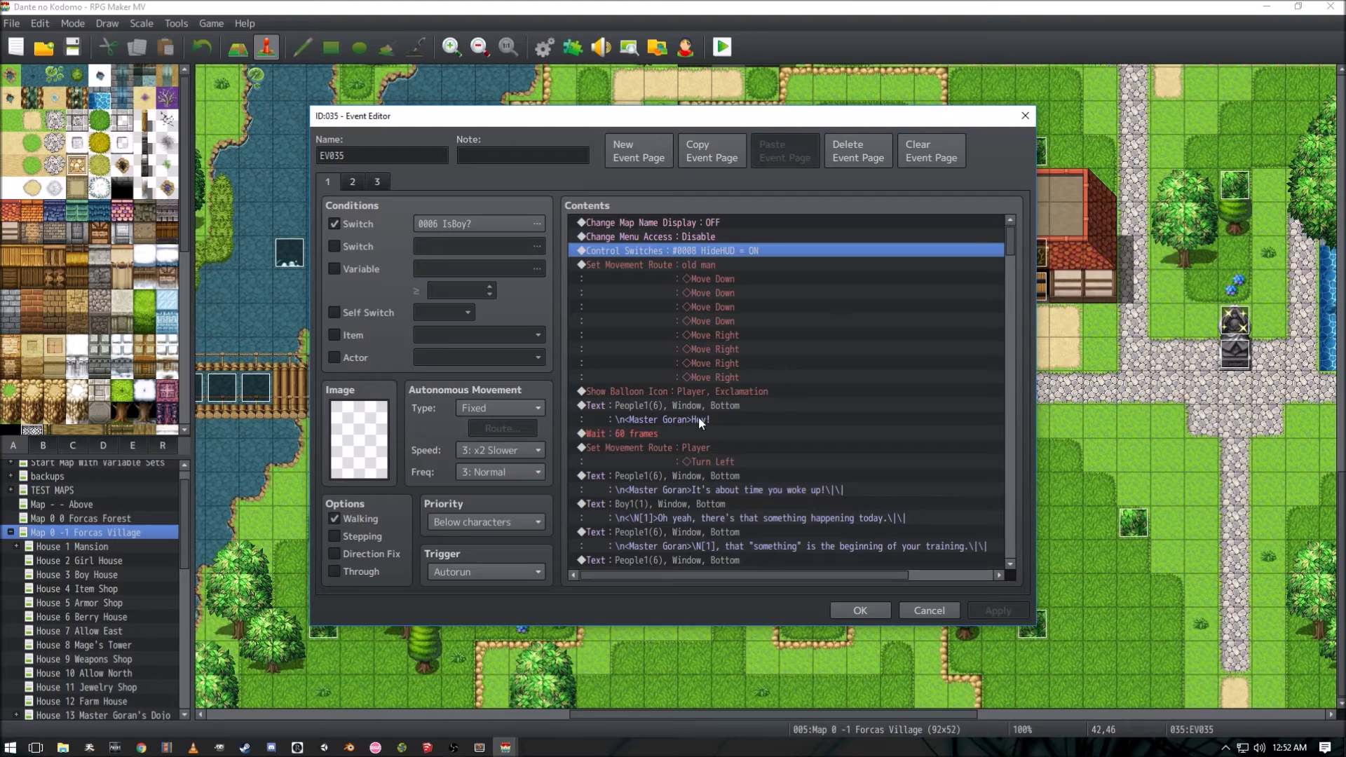
left_click(692, 236)
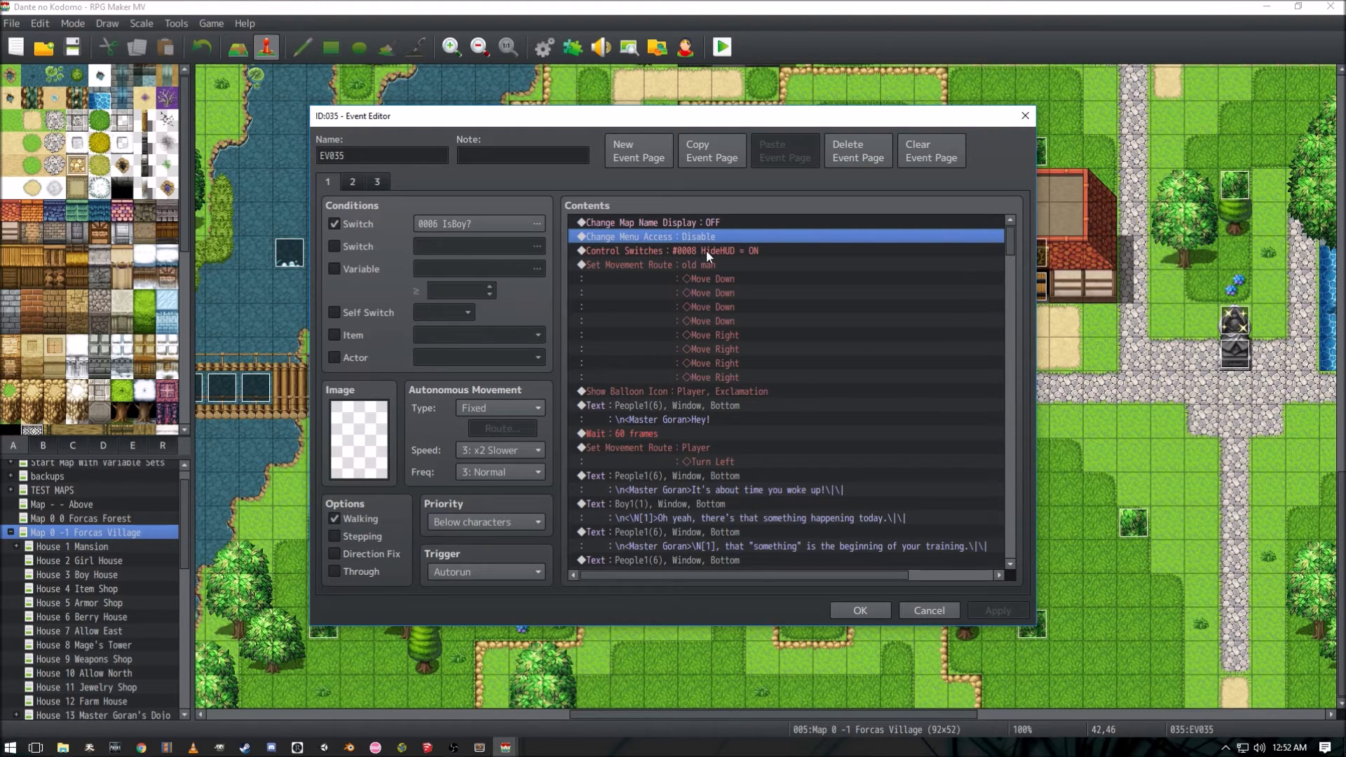
left_click(705, 251)
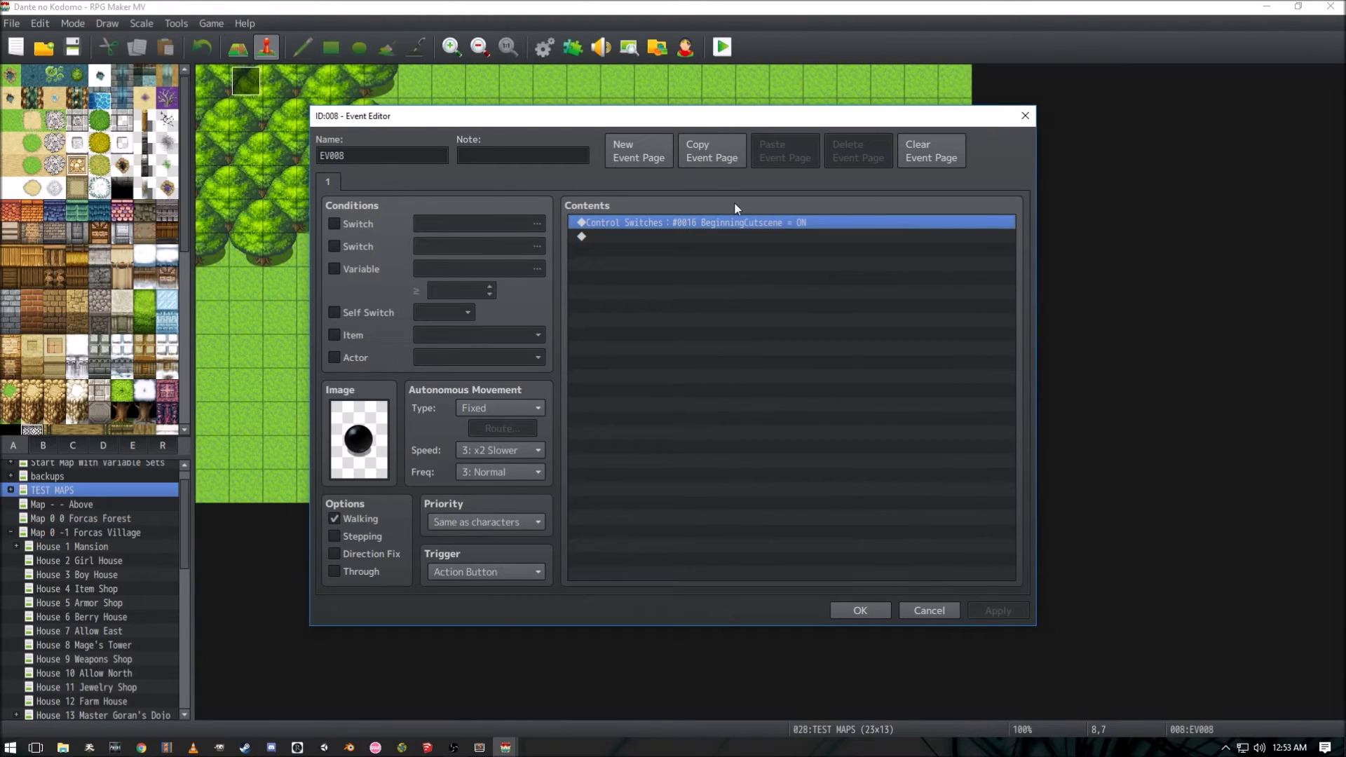
- Open the database's Common Events and check BeginningCutscene's name and Parallel trigger
left_click(860, 610)
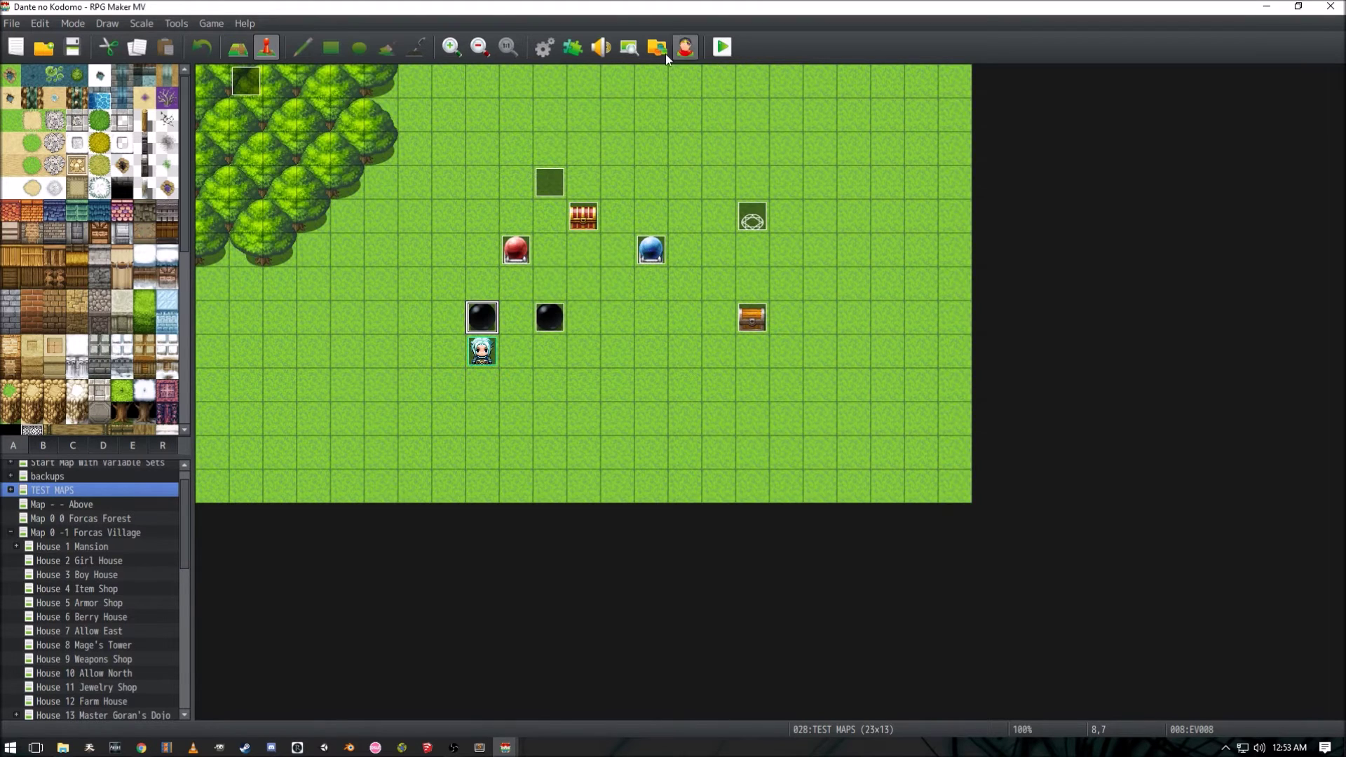
left_click(545, 48)
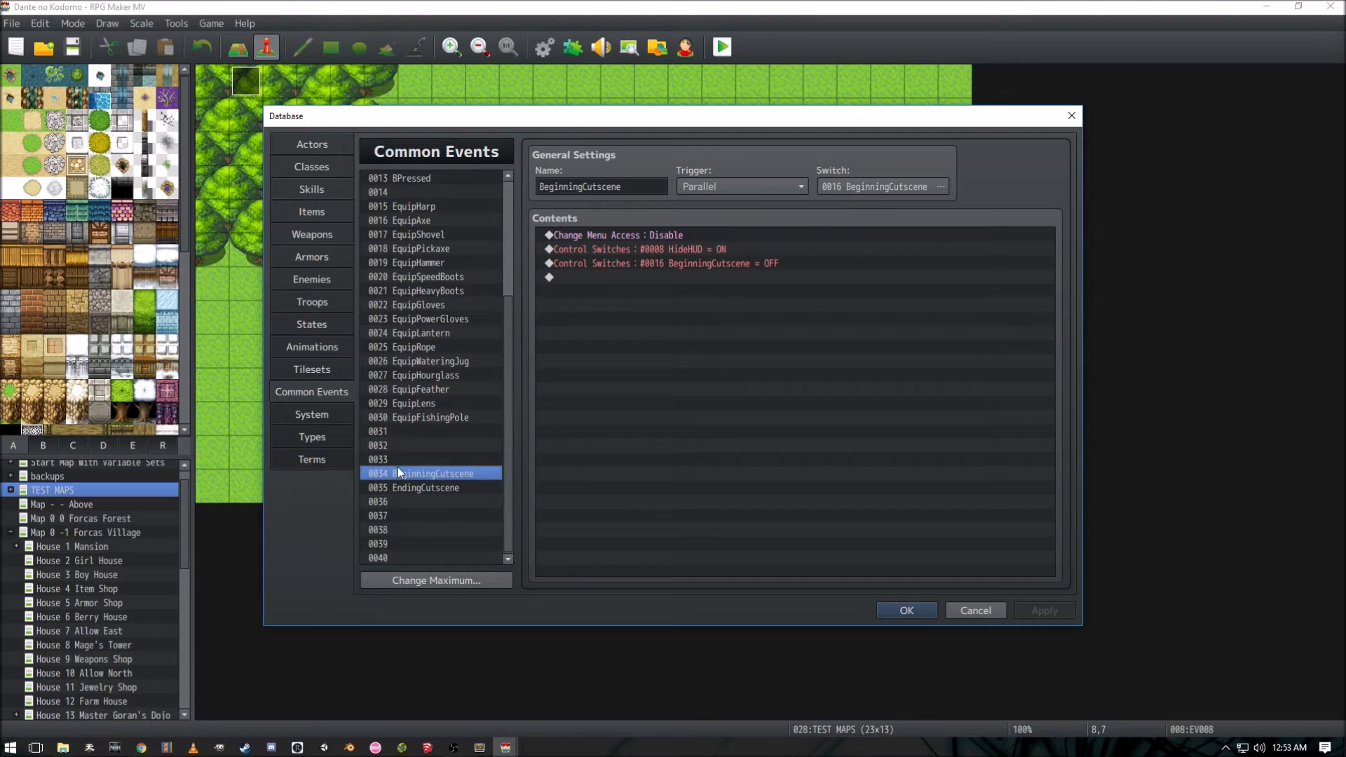
left_click(598, 184)
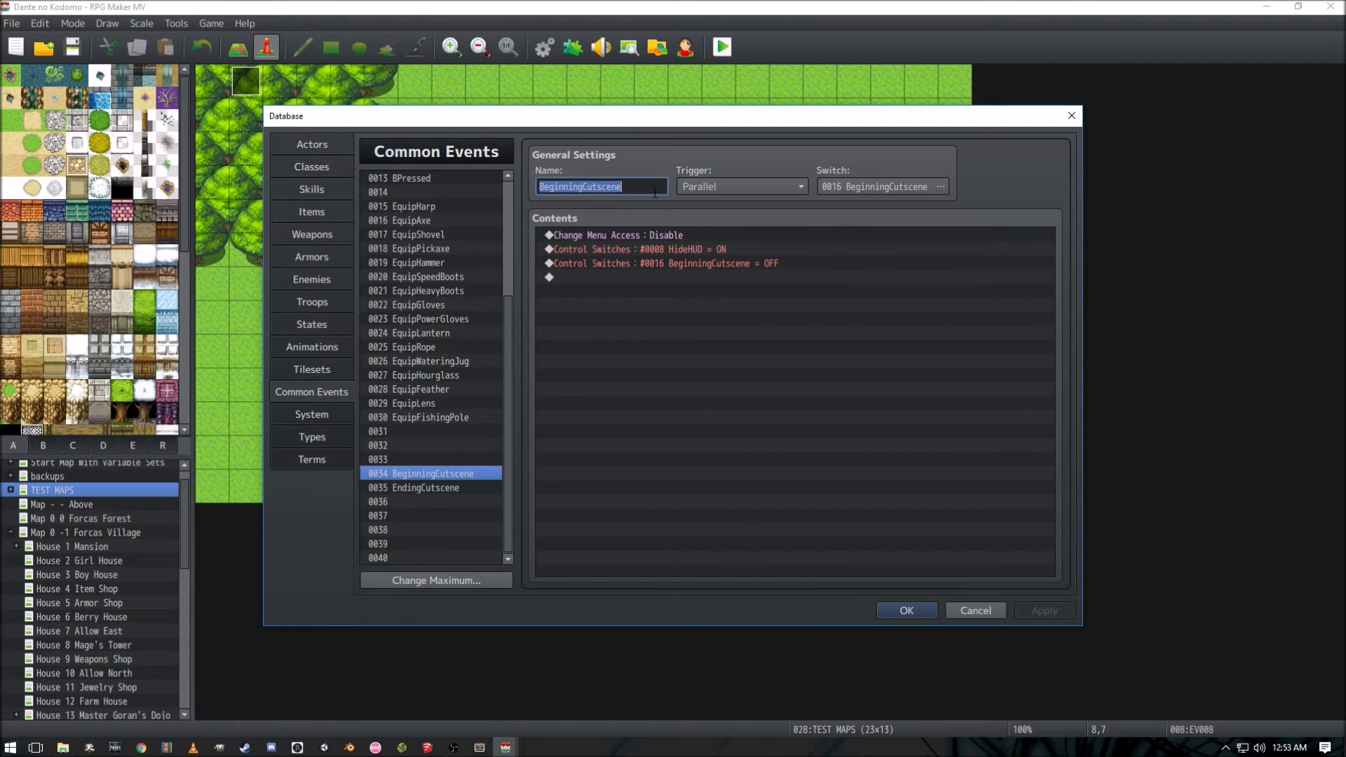
left_click(750, 187)
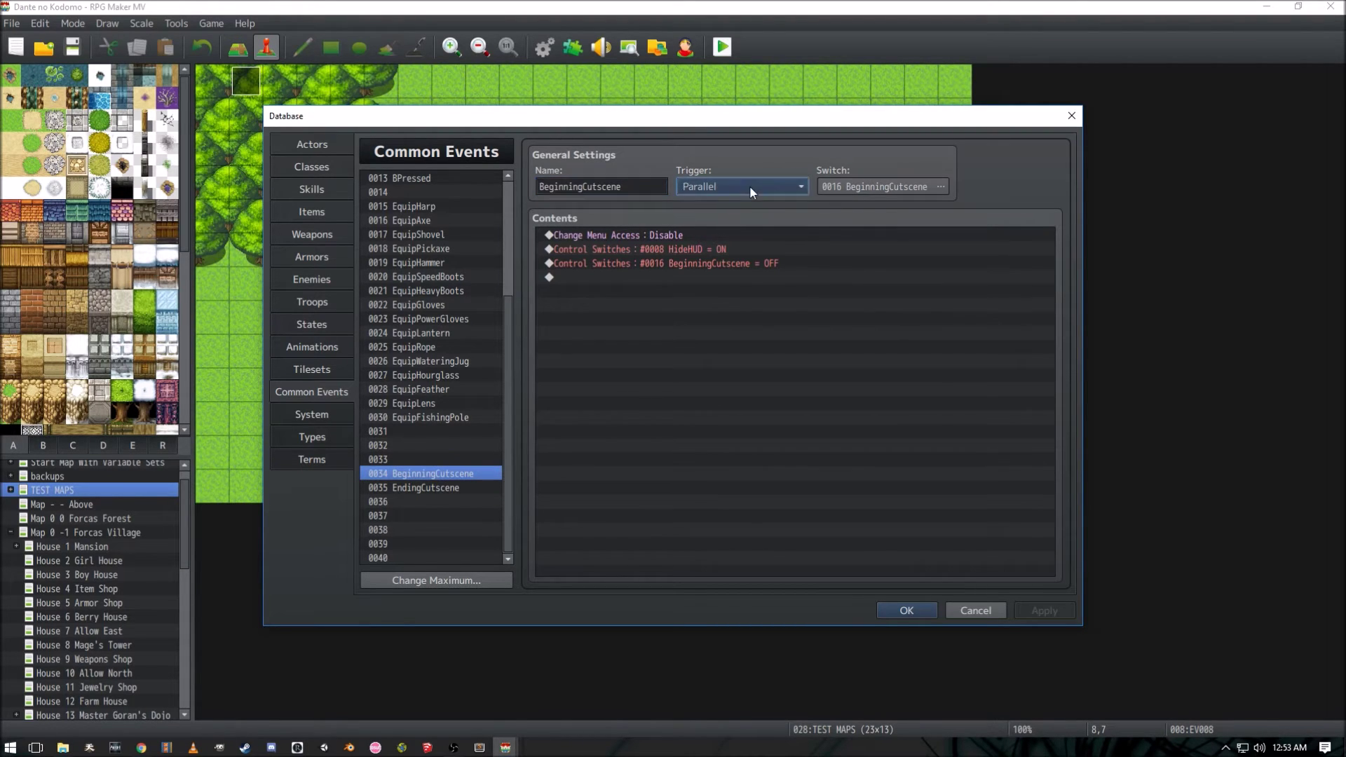
left_click(780, 139)
- Review BeginningCutscene's menu-disable, HideHUD = ON and switch-off commands, then select EndingCutscene
left_click(733, 237)
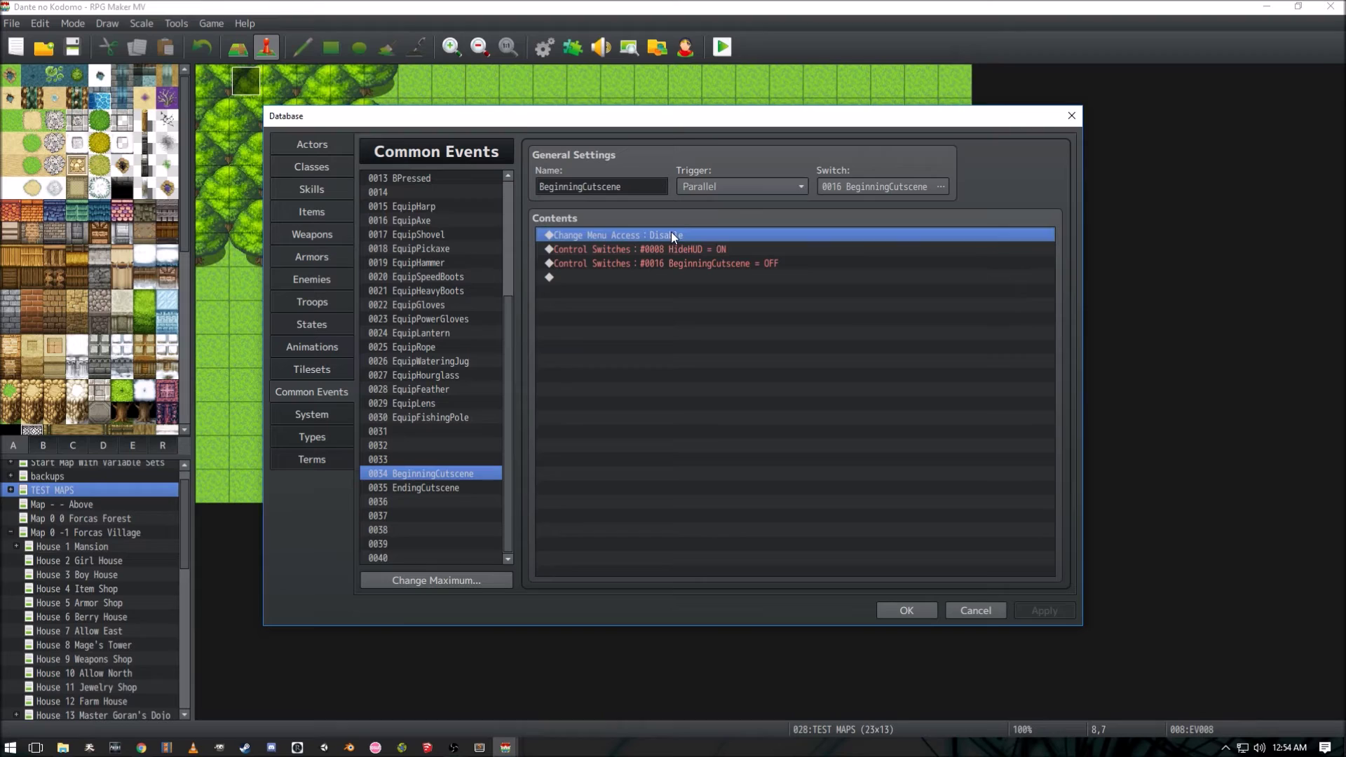
left_click(735, 250)
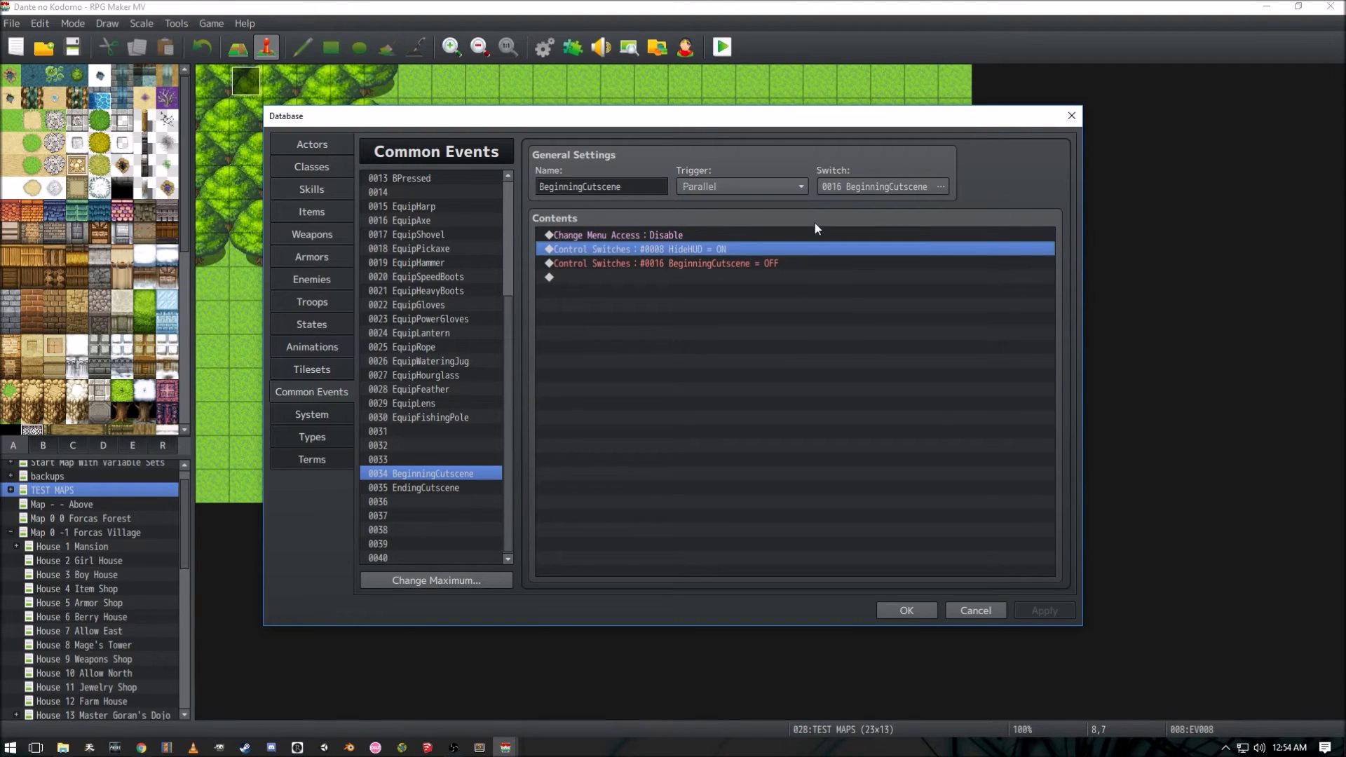
left_click(711, 264)
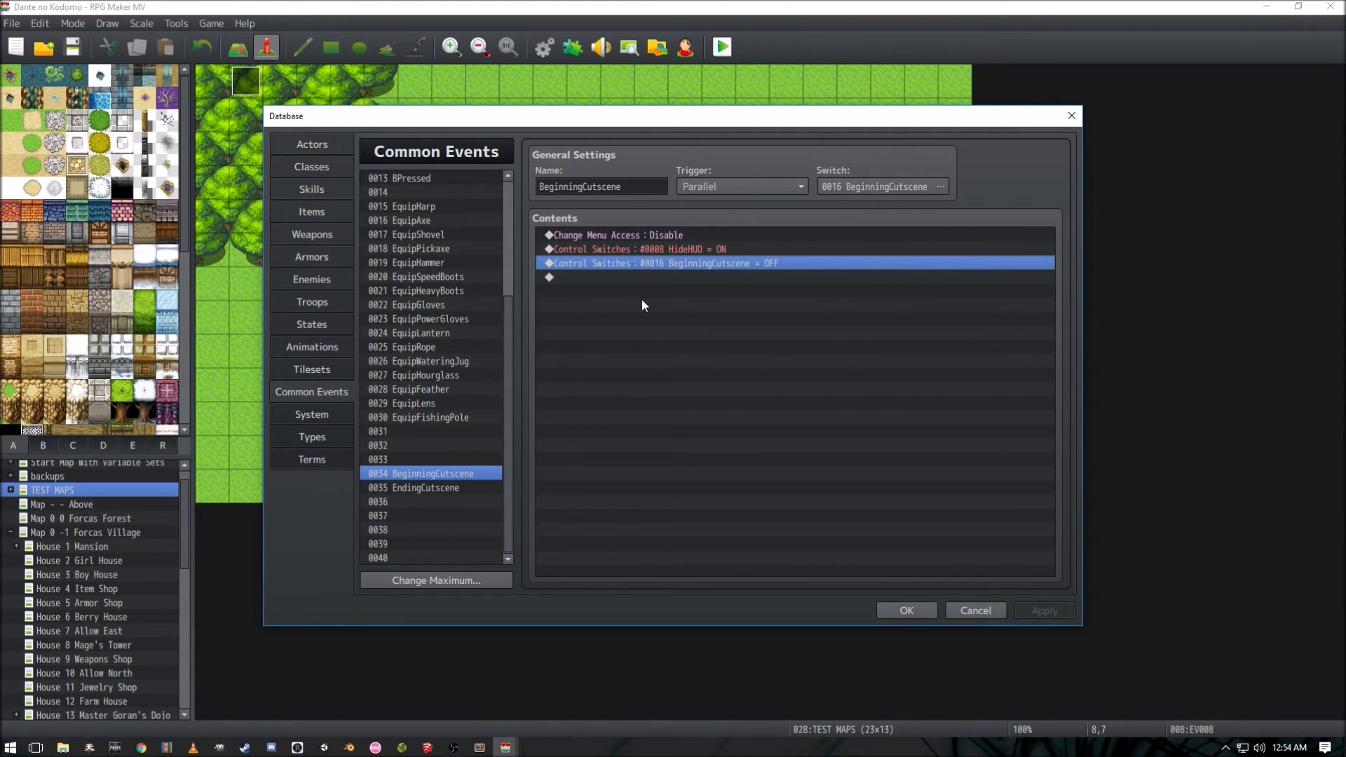
left_click(448, 489)
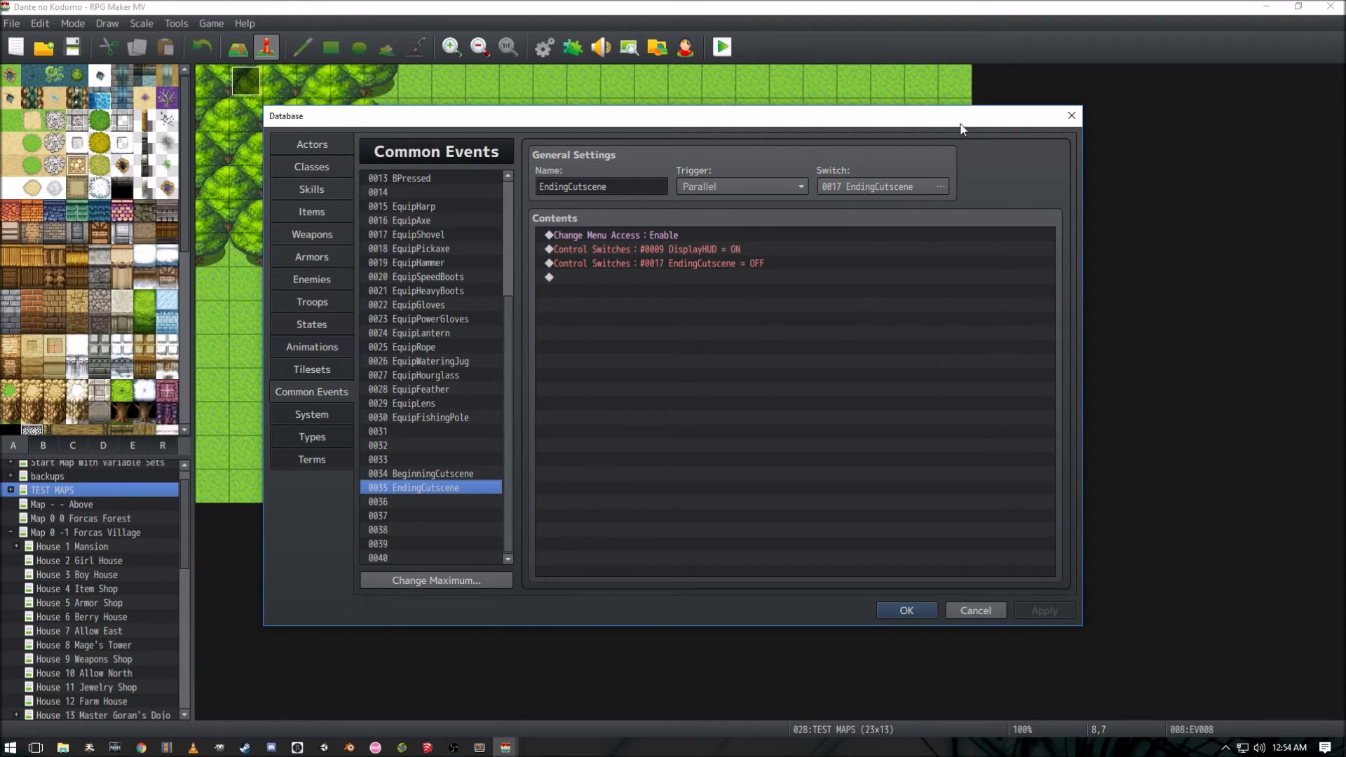
- Compare EndingCutscene's DisplayHUD = ON command with BeginningCutscene's settings
left_click(650, 233)
left_click(704, 248)
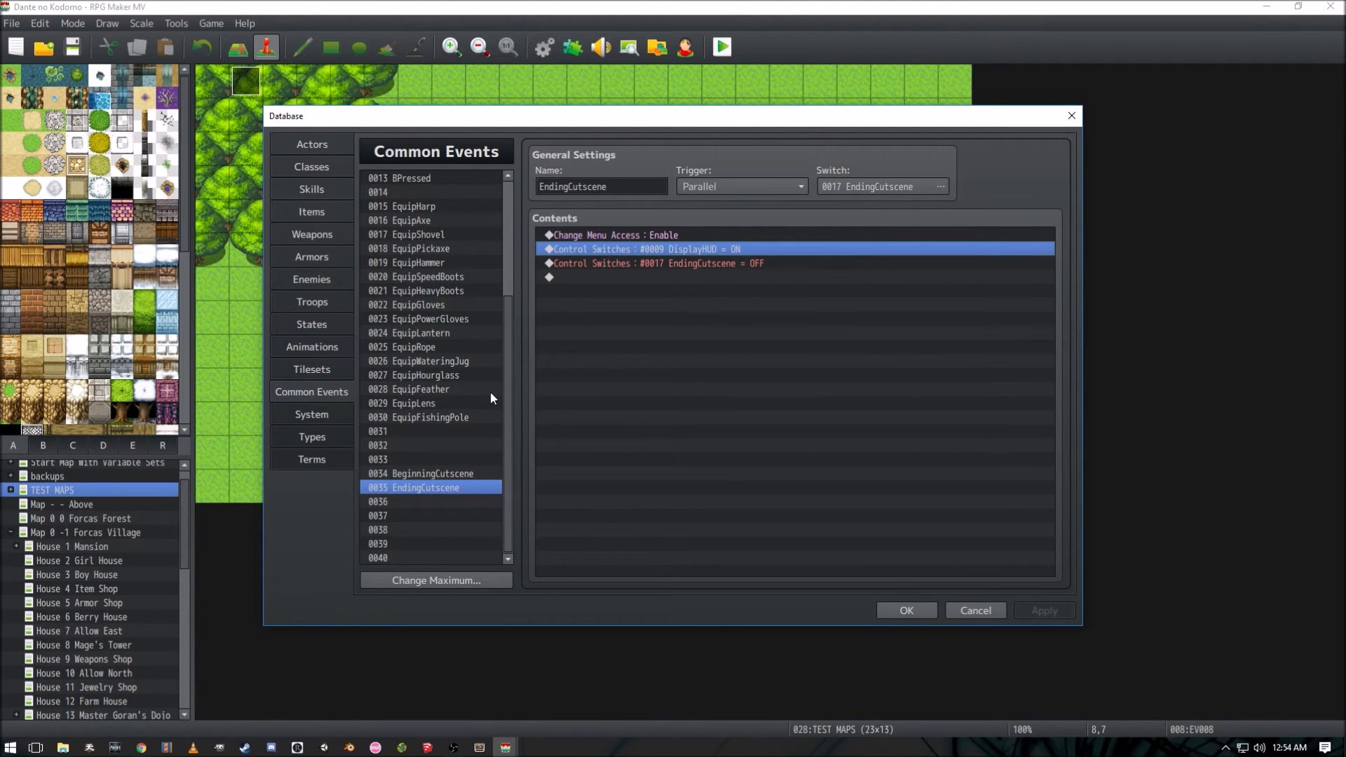
left_click(469, 473)
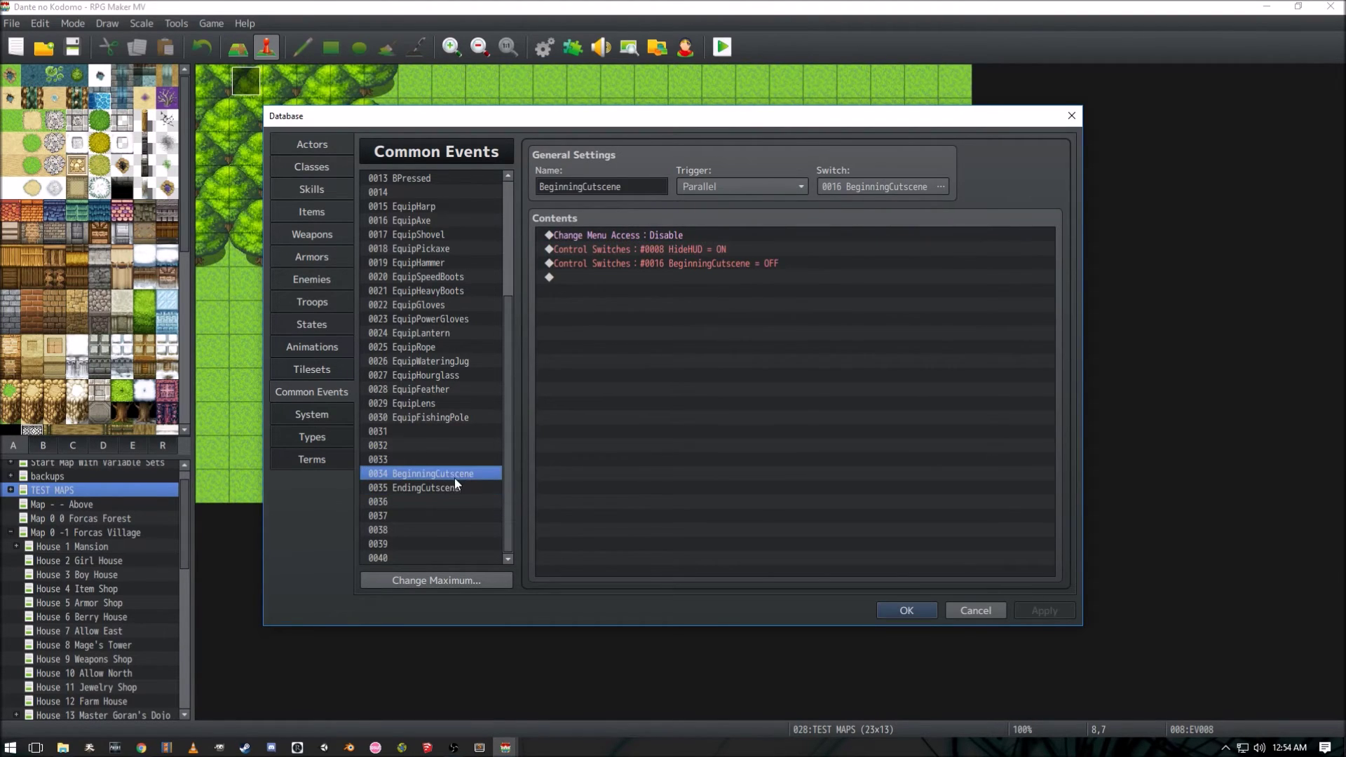
left_click(457, 488)
left_click(447, 472)
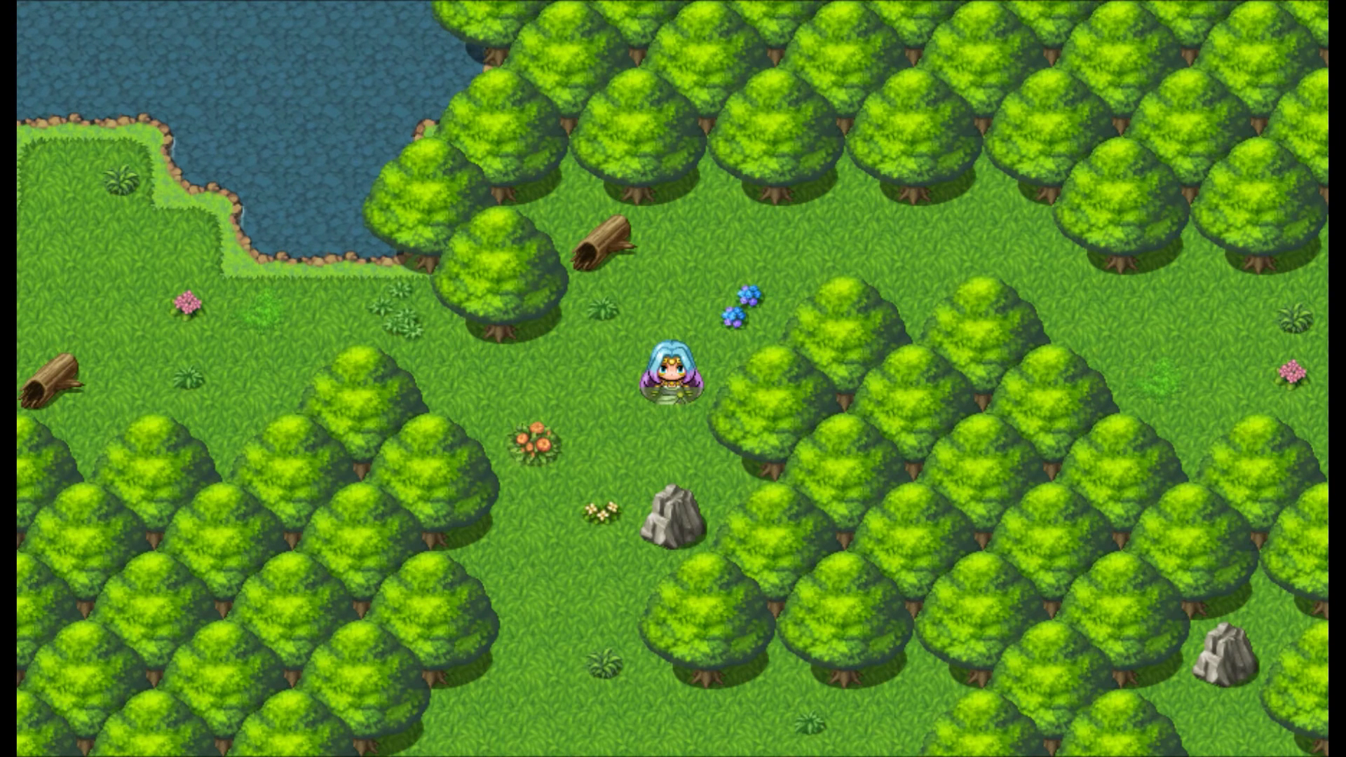
- Walk the character to the map's east edge and back using arrow keys and touch, then end the playtest
key("Up")
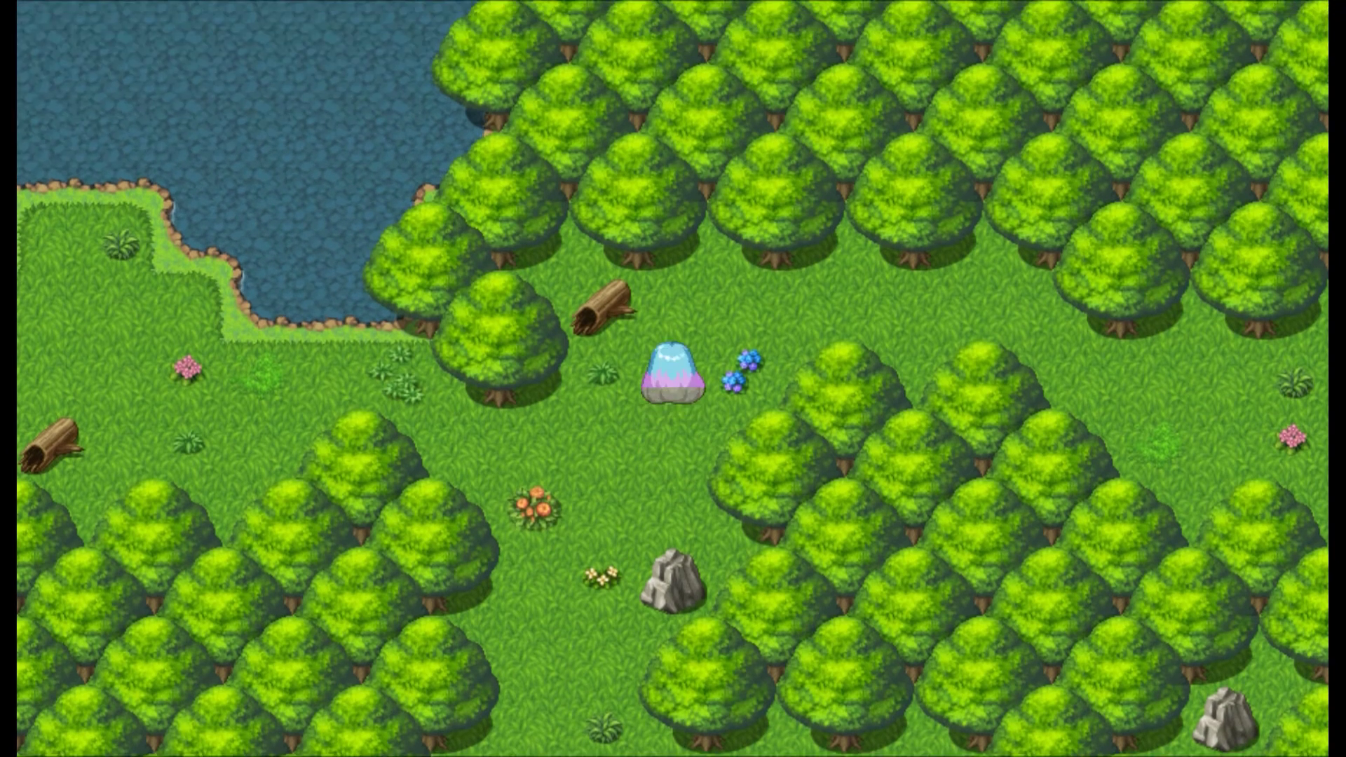
key("Right")
key("Right")
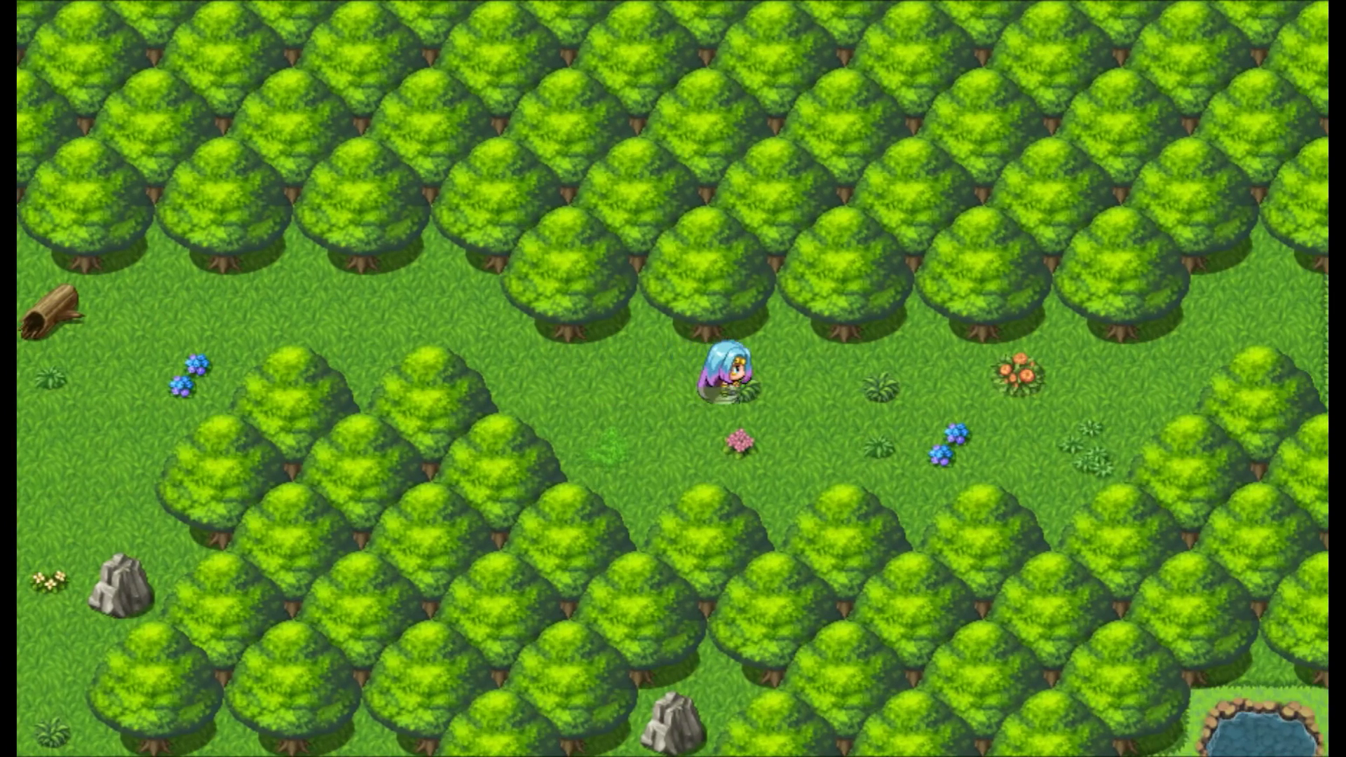
key("Right")
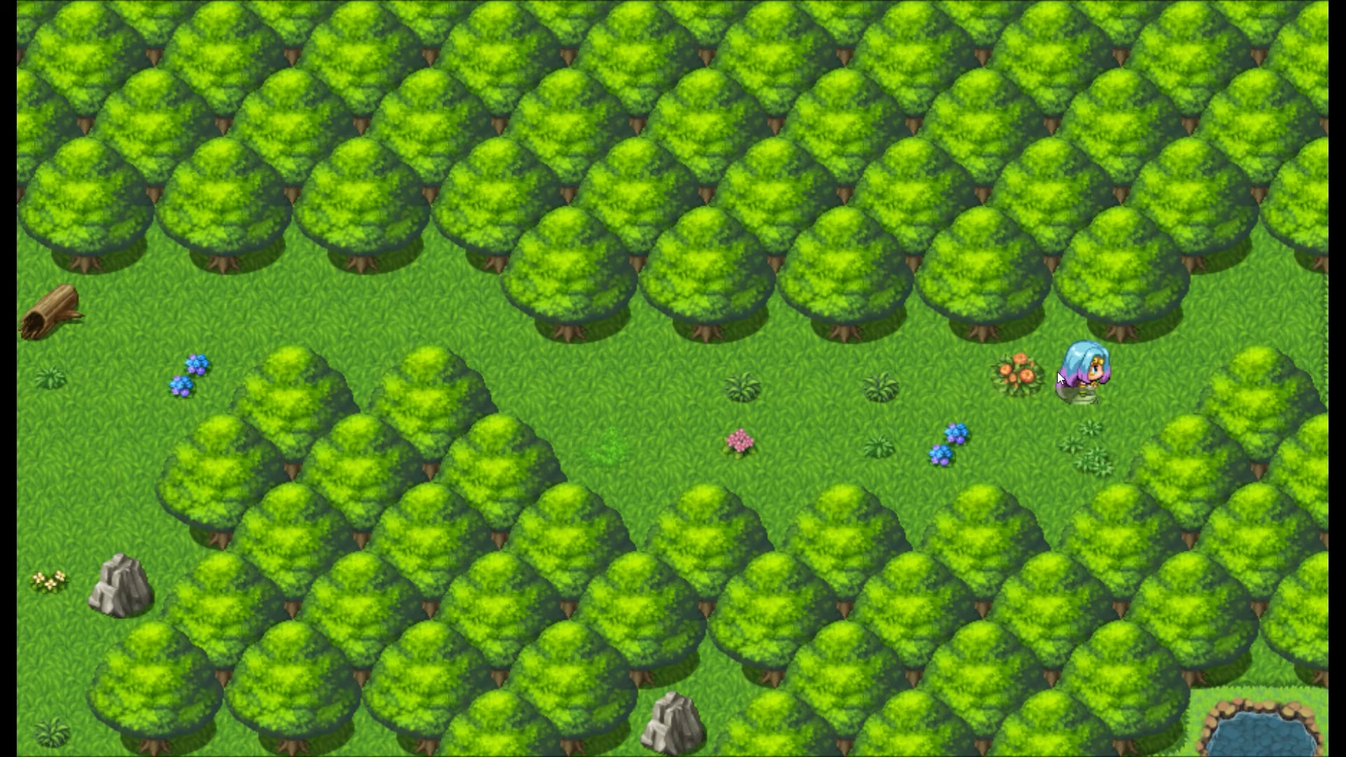
left_click(1157, 379)
left_click(1253, 379)
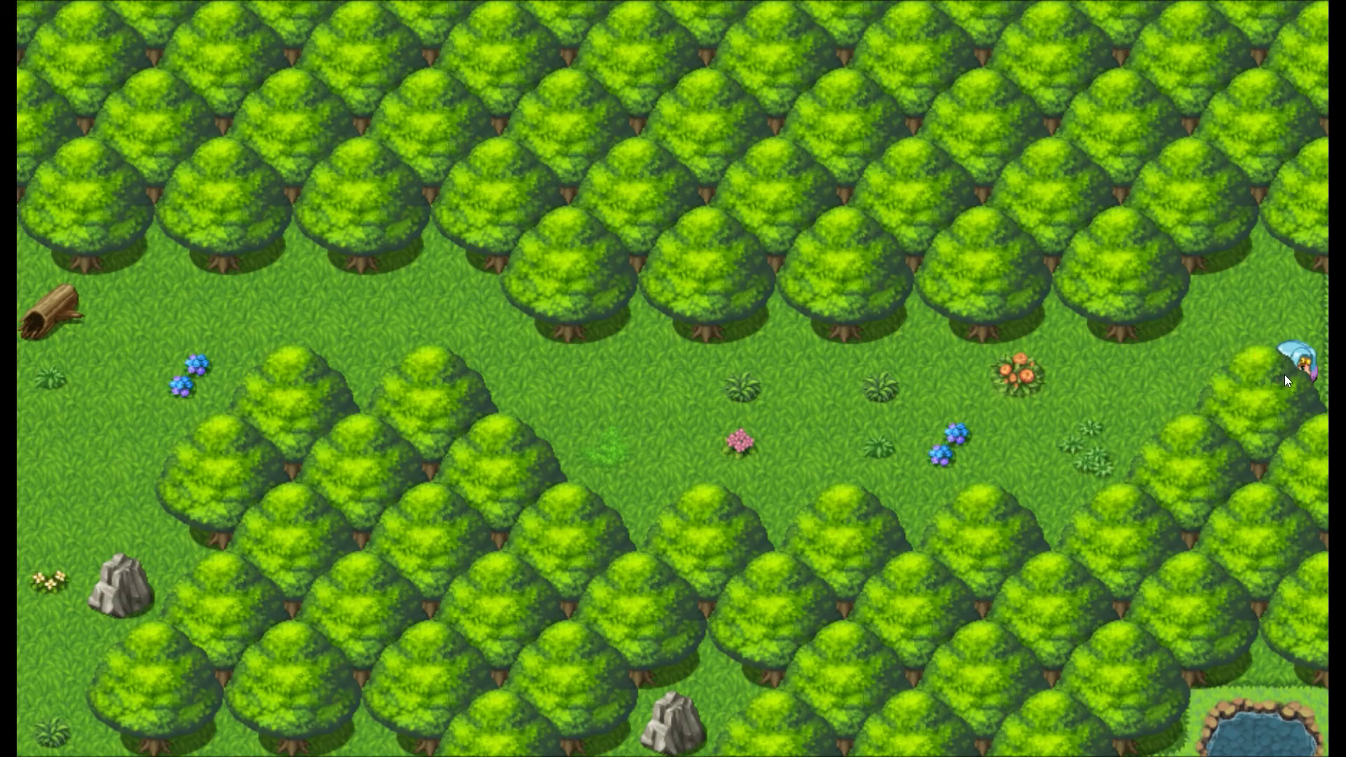
mouse_move(1284, 374)
left_mouse_down()
mouse_move(676, 410)
mouse_move(410, 392)
mouse_move(711, 551)
mouse_move(821, 406)
mouse_move(587, 153)
mouse_move(466, 385)
mouse_move(730, 571)
mouse_move(754, 250)
mouse_move(552, 210)
mouse_move(615, 145)
mouse_move(759, 129)
mouse_move(664, 120)
left_mouse_up()
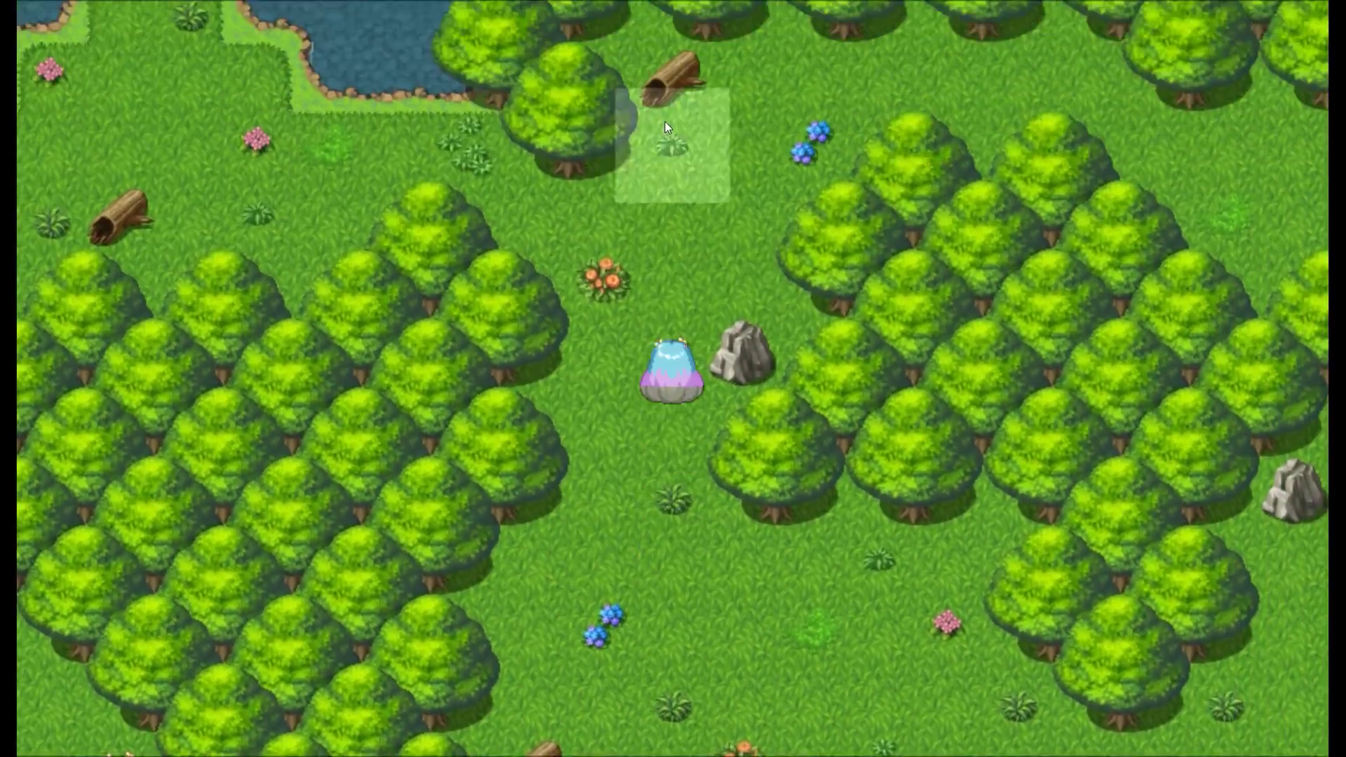
key("alt+F4")
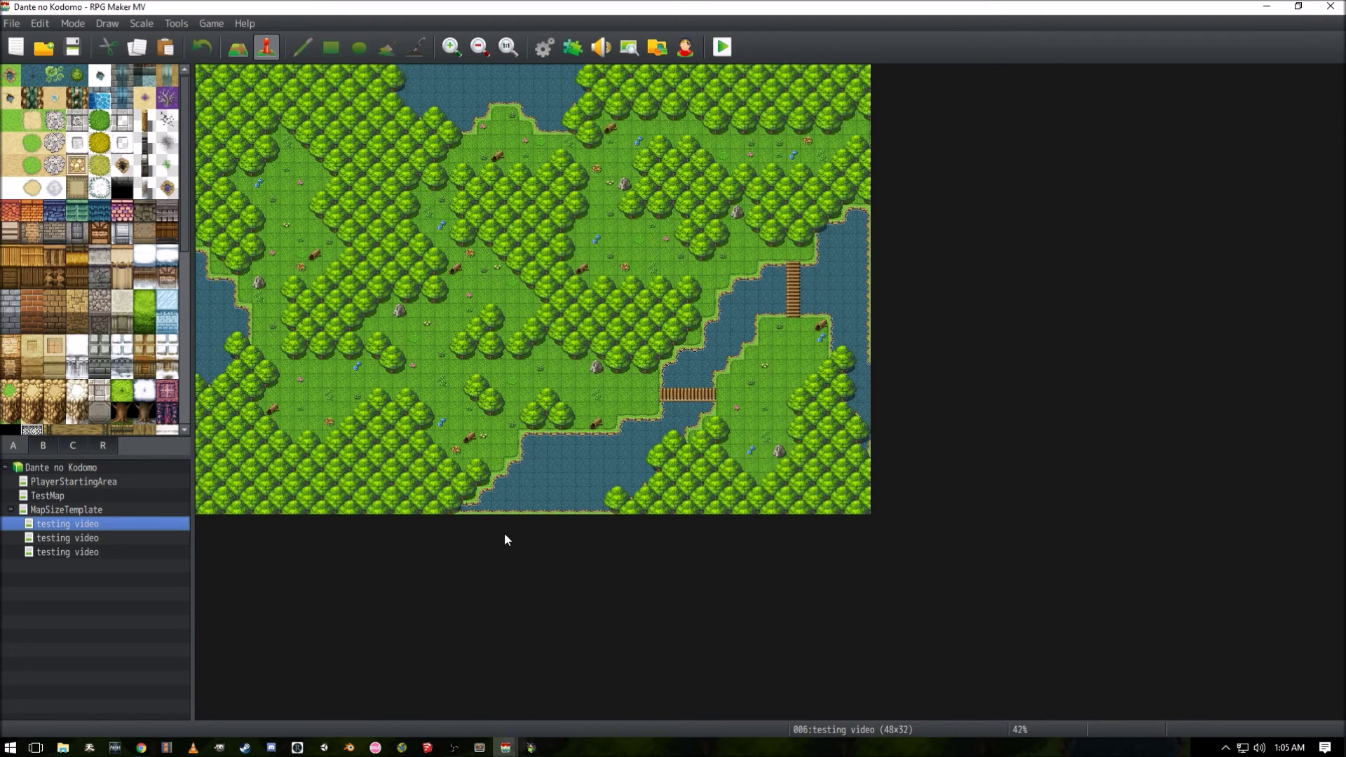
- On the second testing video map in Map mode, select a top tile column and walk the character east
key("Down")
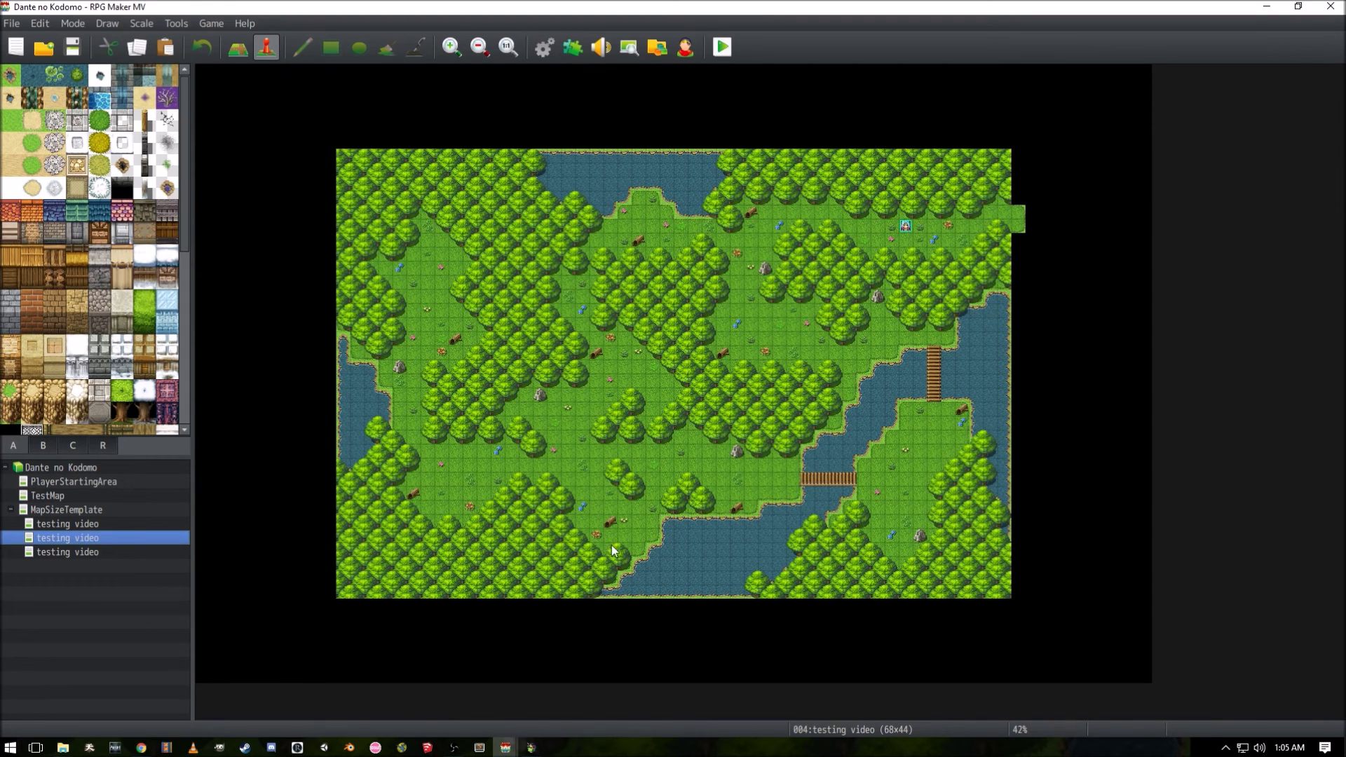
key("F5")
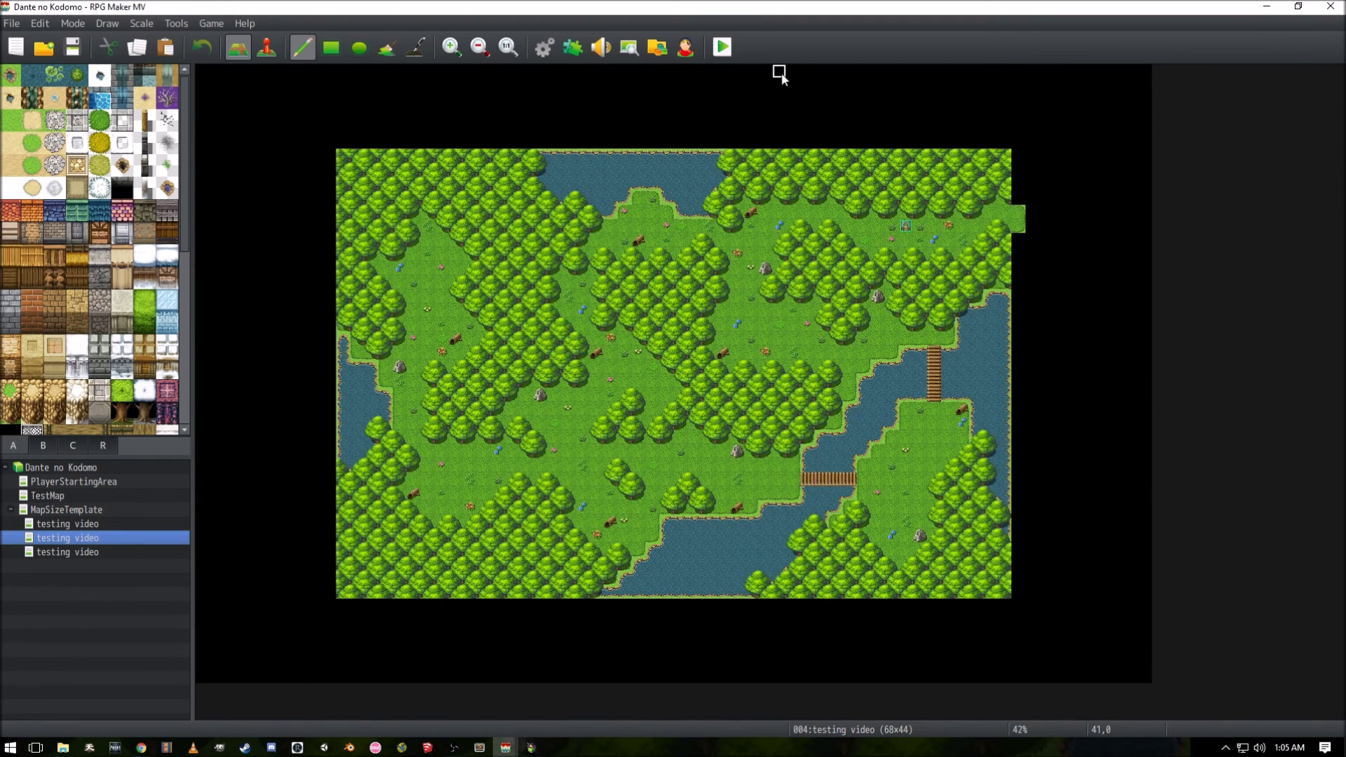
right_click_drag(766, 76, 765, 147)
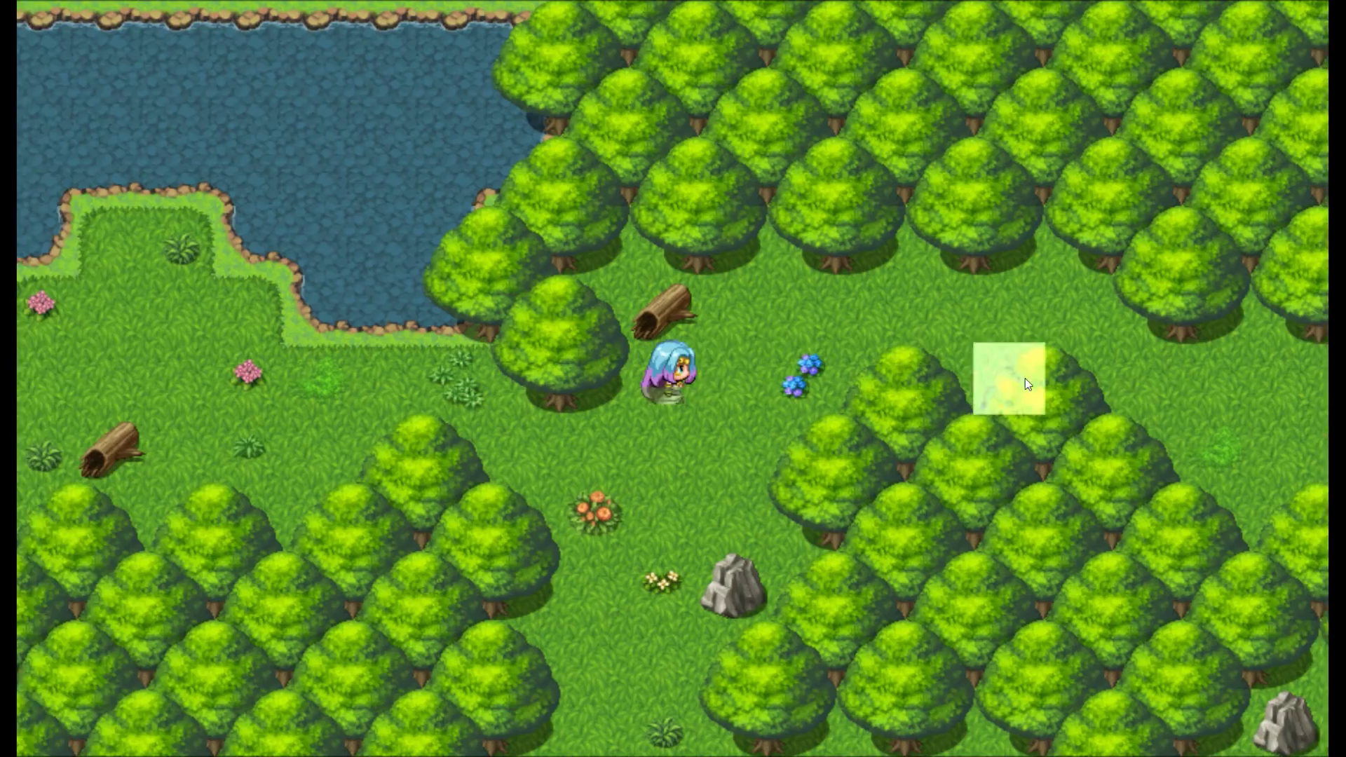
left_click_drag(1025, 377, 1045, 373)
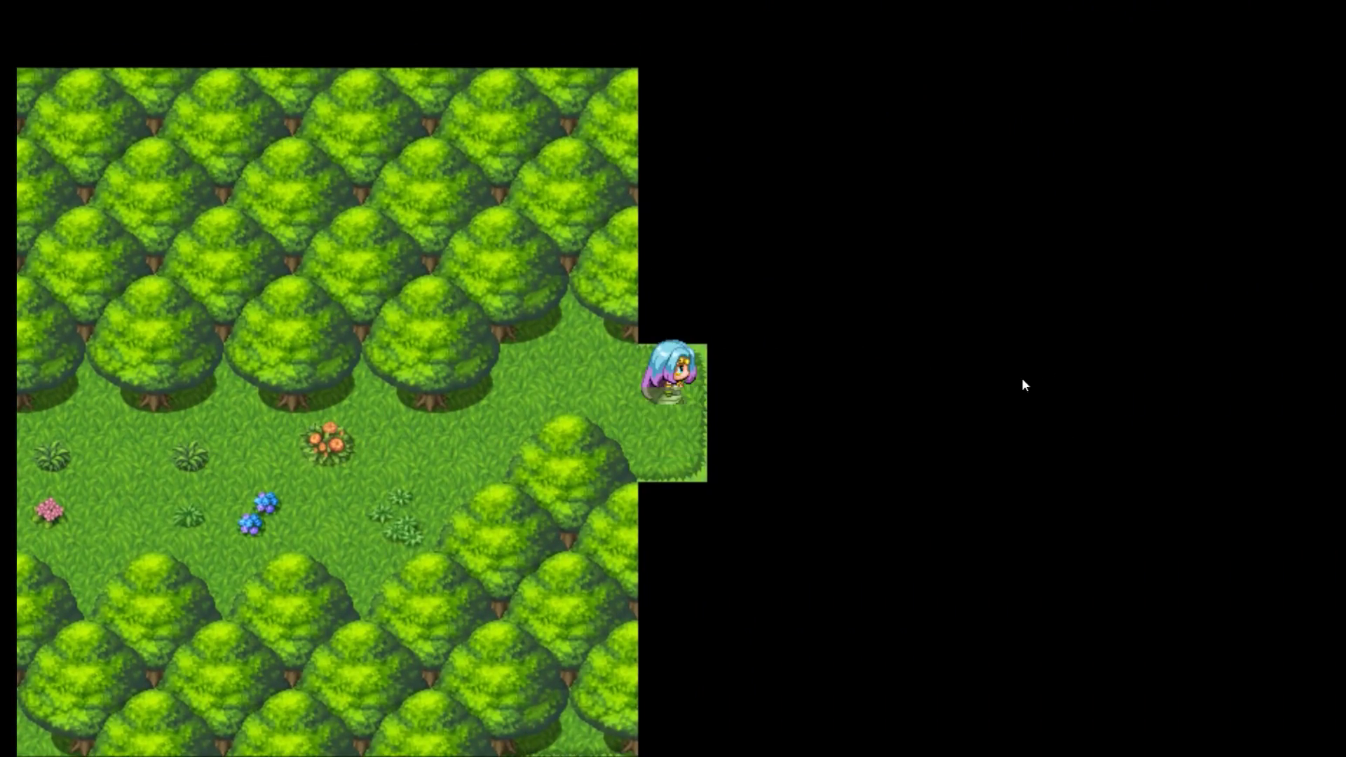
- Walk the character west into the clearing, back east onto the exit strip, then end the playtest
left_click_drag(950, 482, 880, 419)
left_click_drag(378, 384, 347, 370)
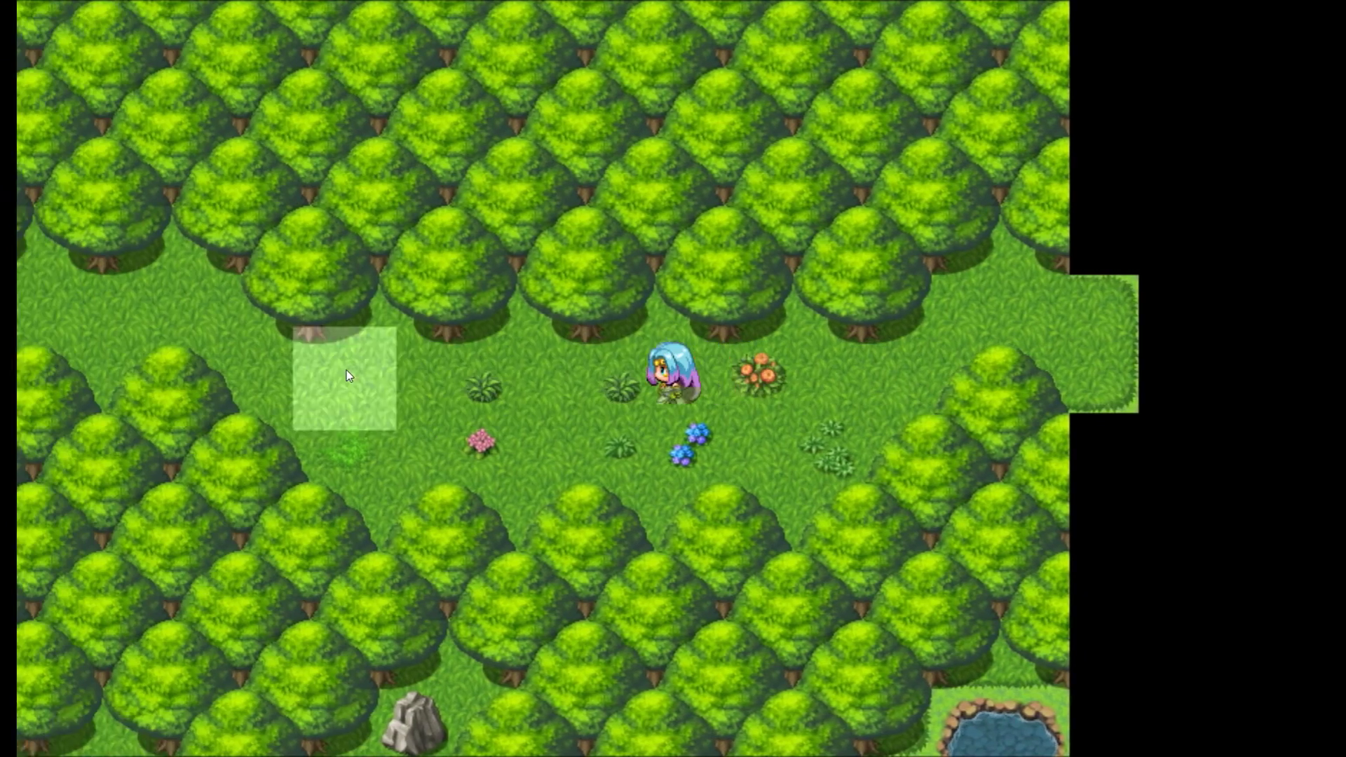
left_click(1050, 389)
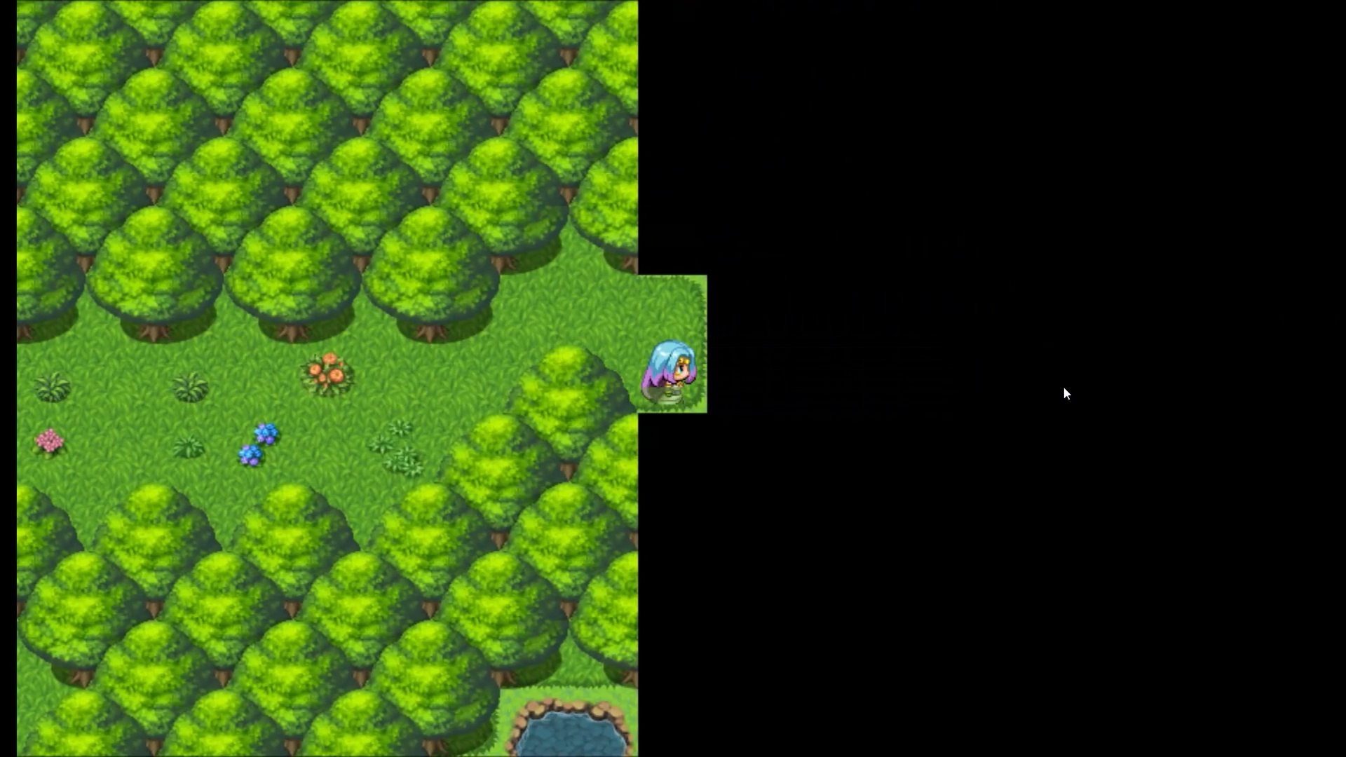
left_click_drag(1066, 386, 402, 350)
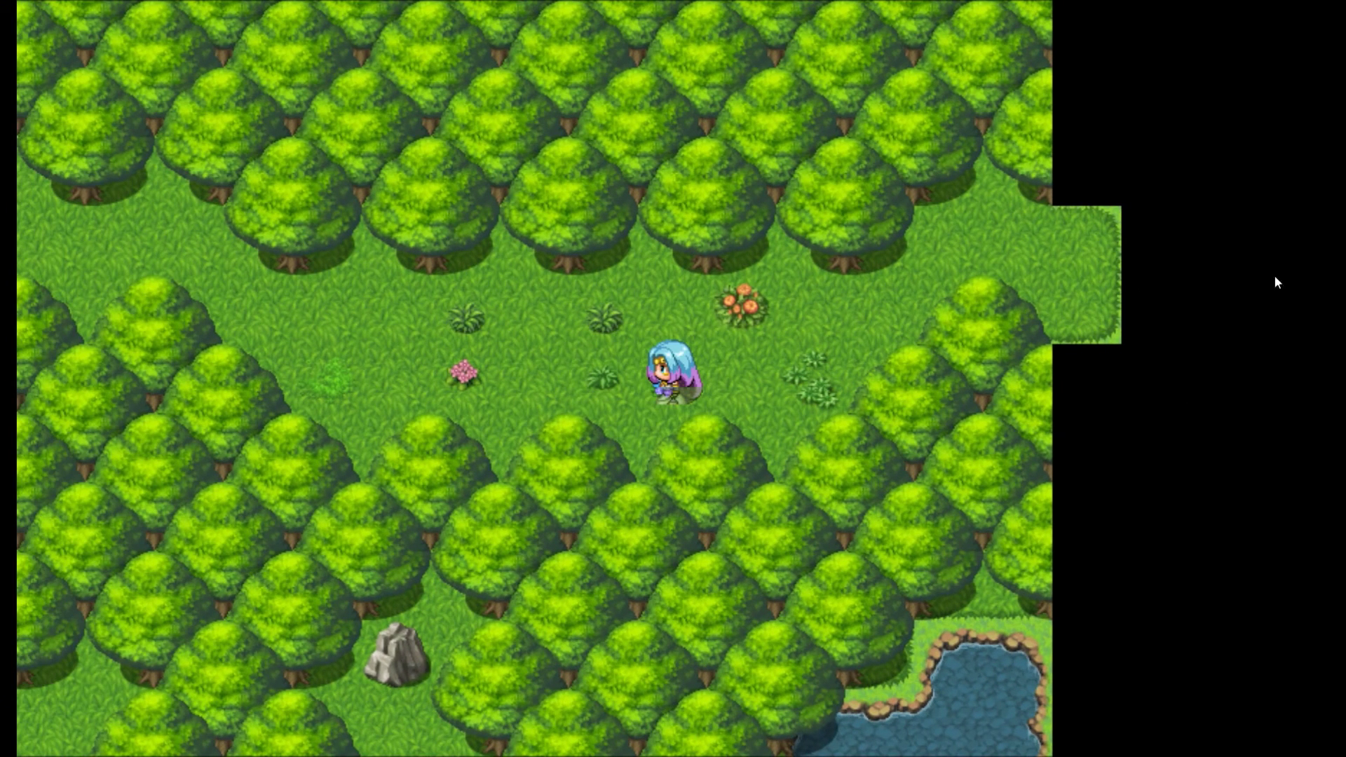
left_click(889, 309)
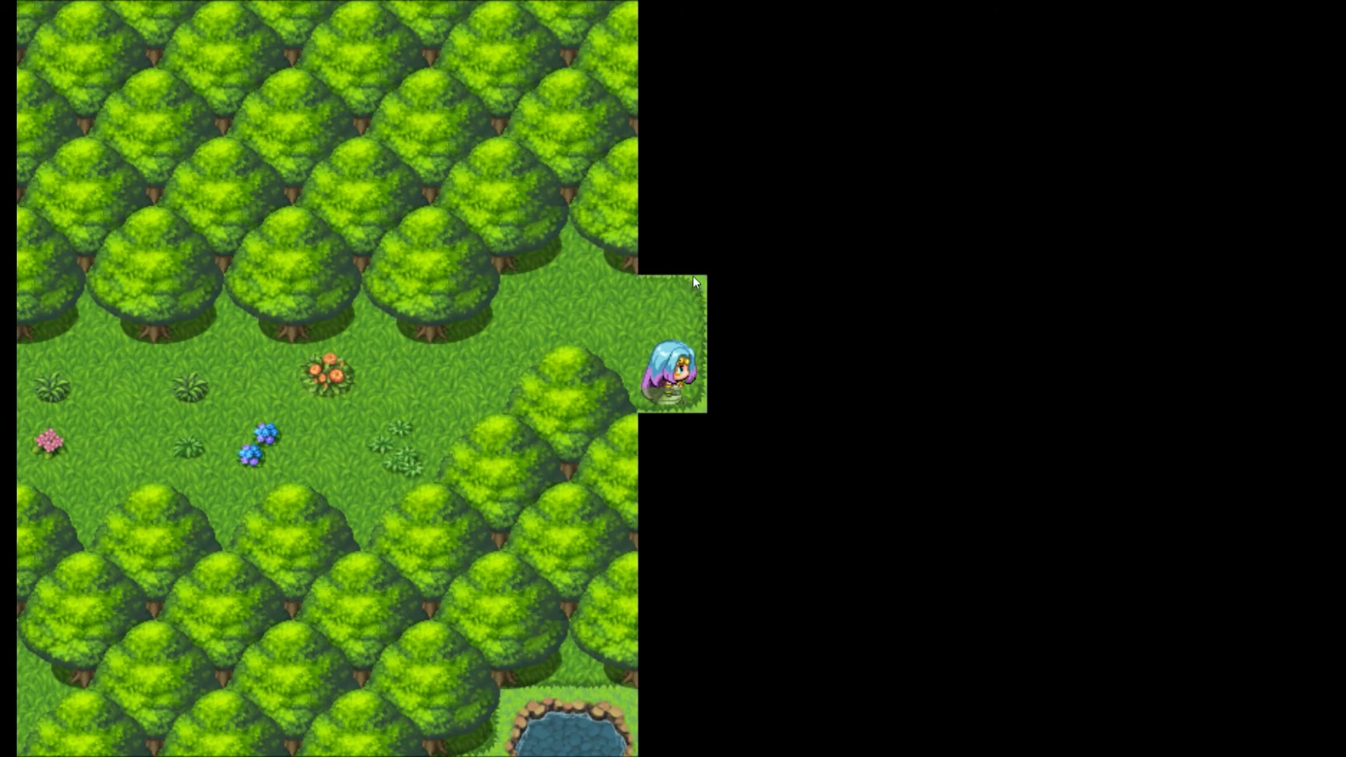
key("alt+F4")
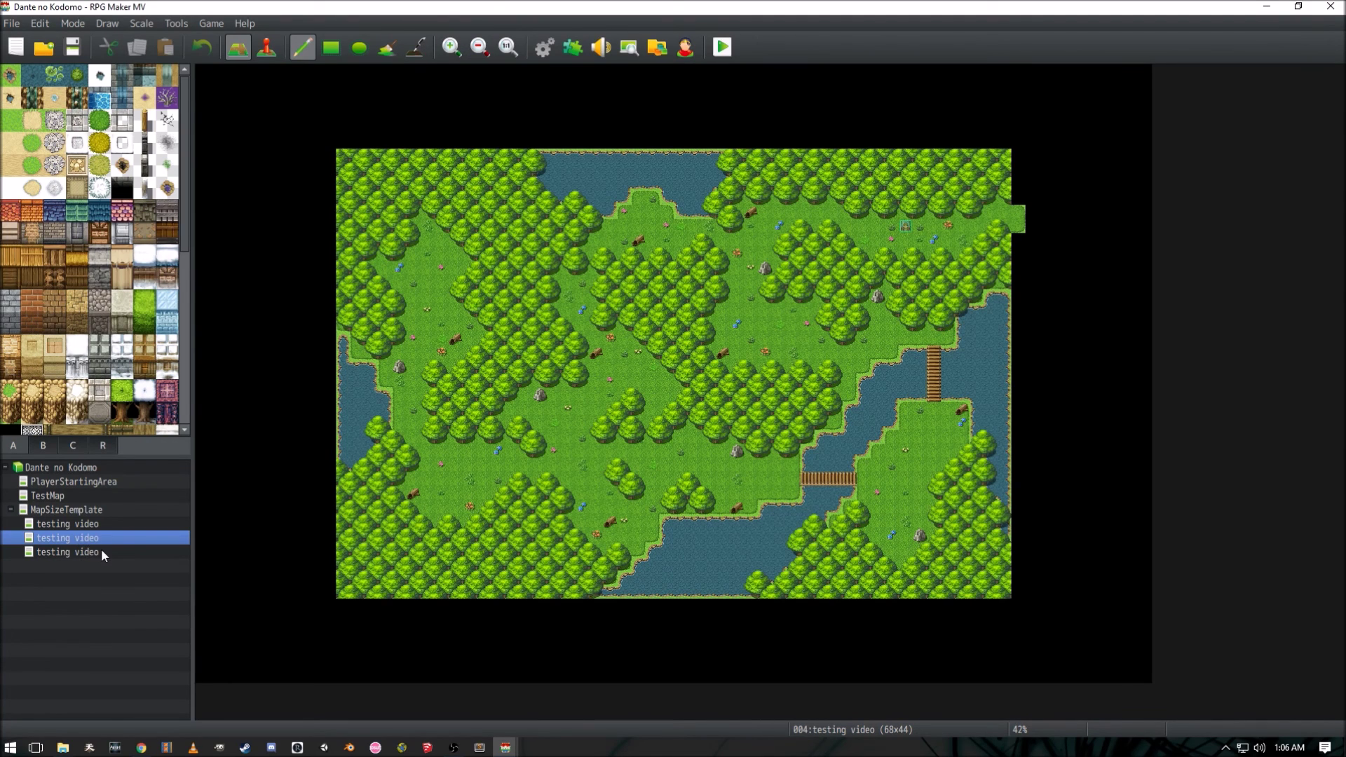
- Playtest the third testing video map and walk the player right, then left across it
left_click(83, 552)
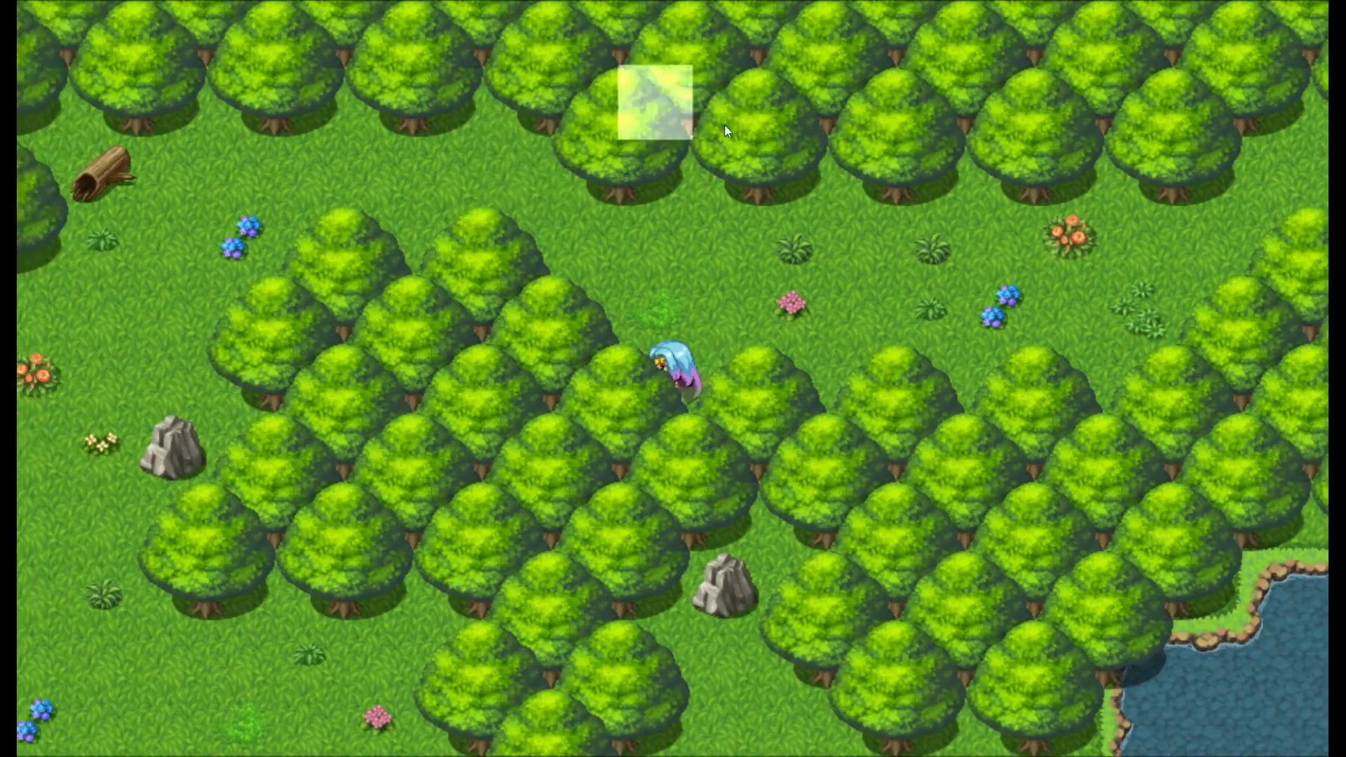
left_click_drag(655, 99, 1040, 355)
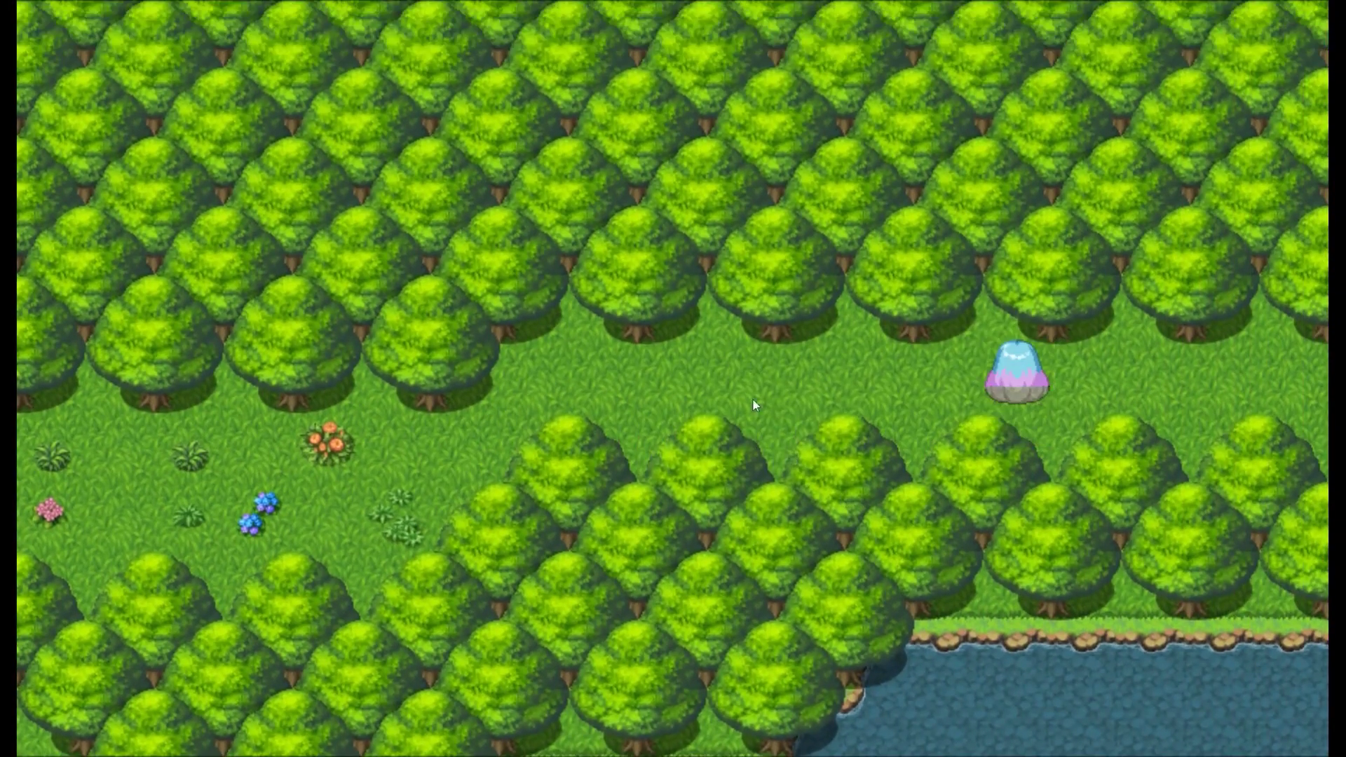
left_click_drag(753, 405, 667, 381)
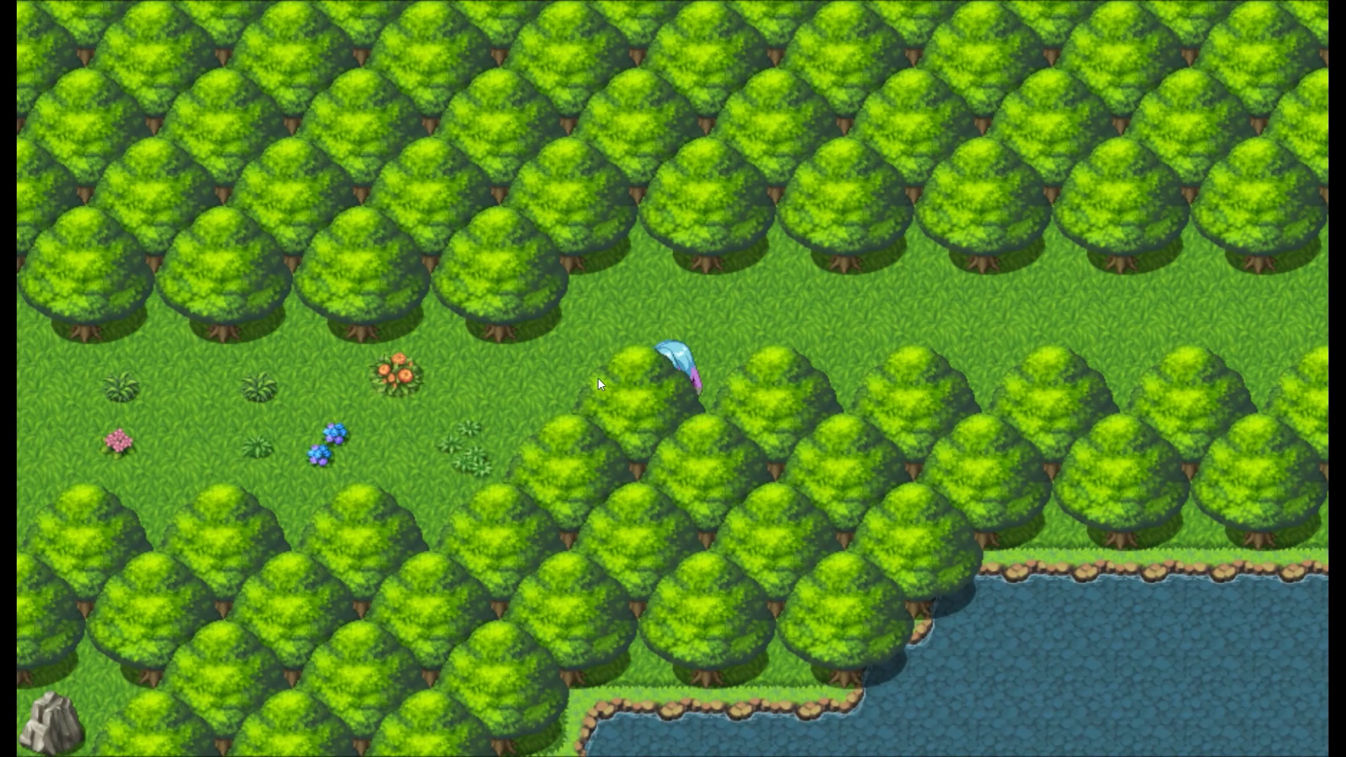
- Step the player two tiles right into the tree line
left_click(725, 390)
left_click(757, 371)
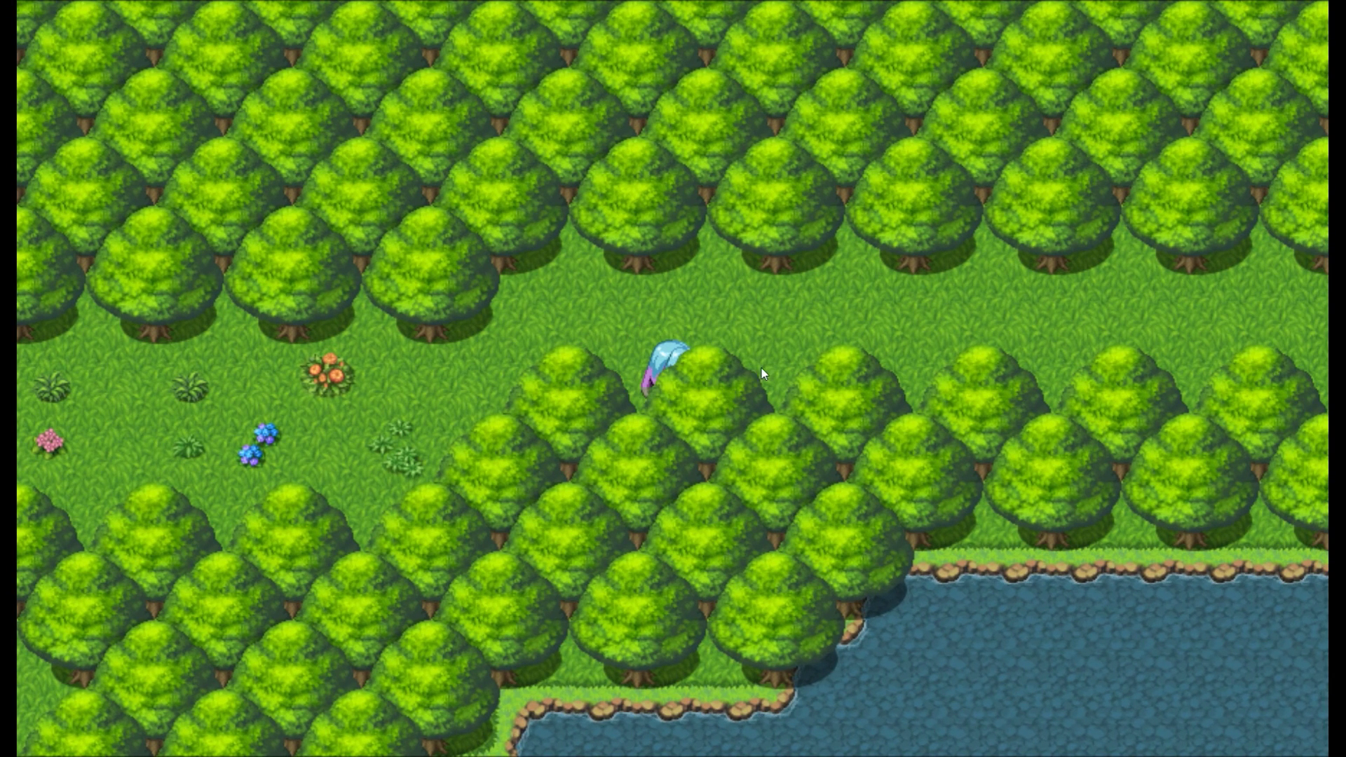